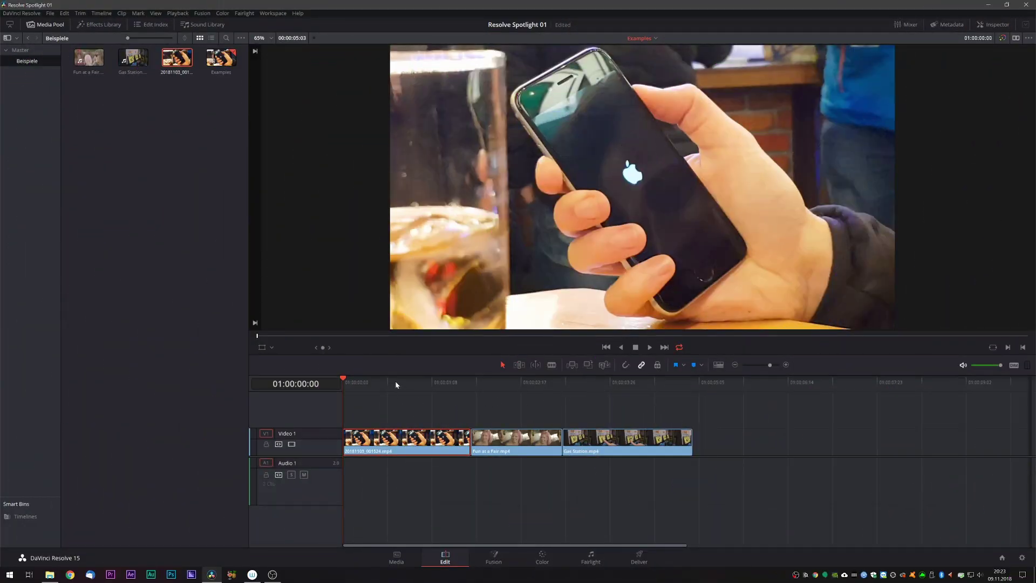
- Review the three timeline clips, then open the first clip, the phone shot, on the Color page
{"action": "left_click_drag", "start_coordinate": [382, 391], "coordinate": [432, 395]}
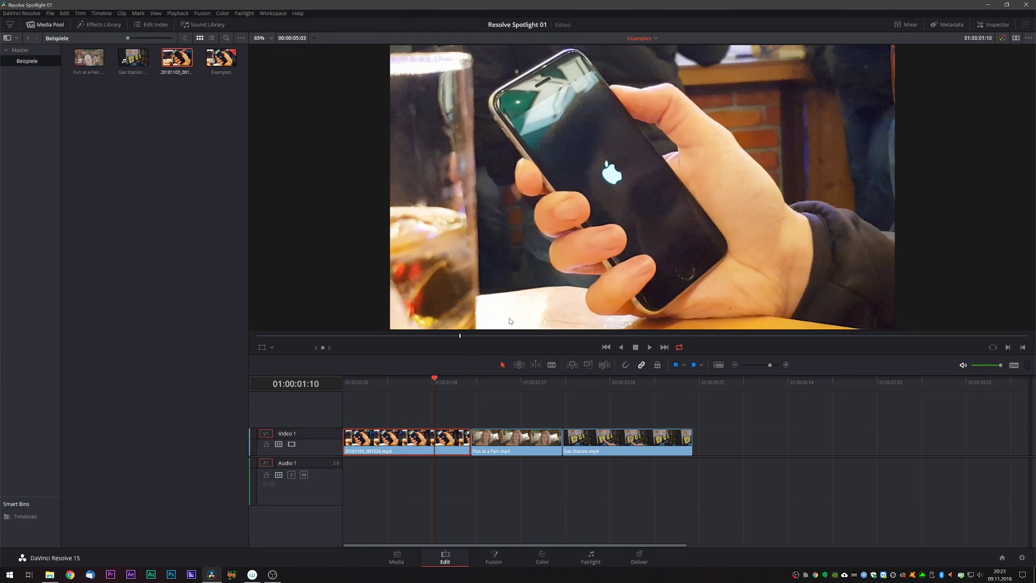
{"action": "left_click", "coordinate": [515, 387]}
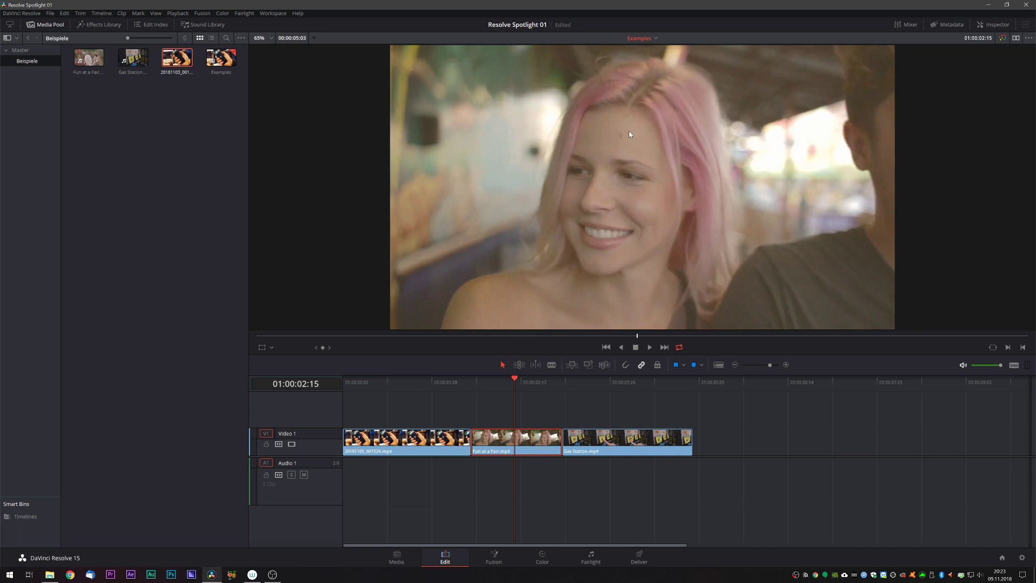
{"action": "left_click_drag", "start_coordinate": [614, 390], "coordinate": [623, 385]}
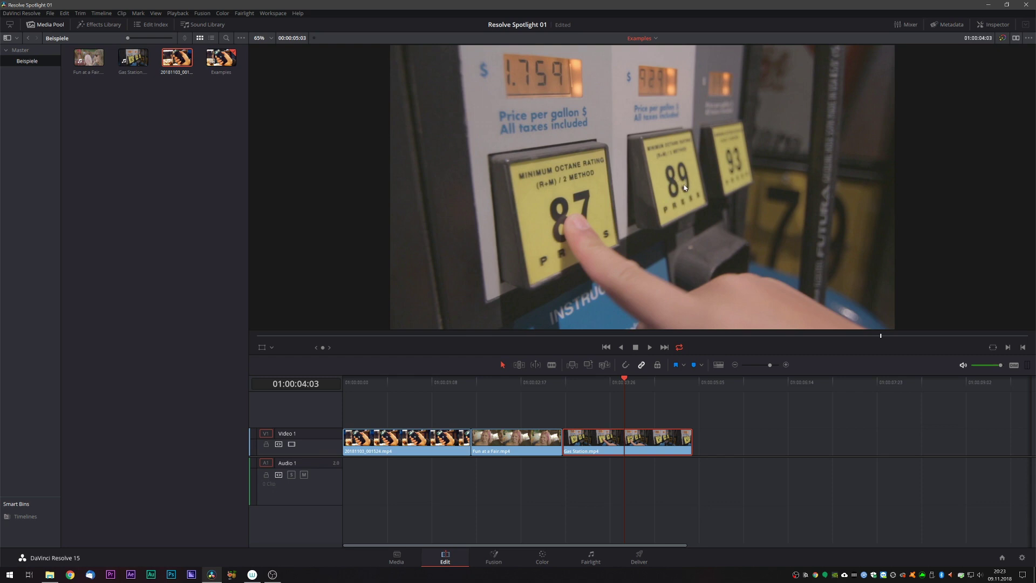
{"action": "left_click", "coordinate": [405, 388]}
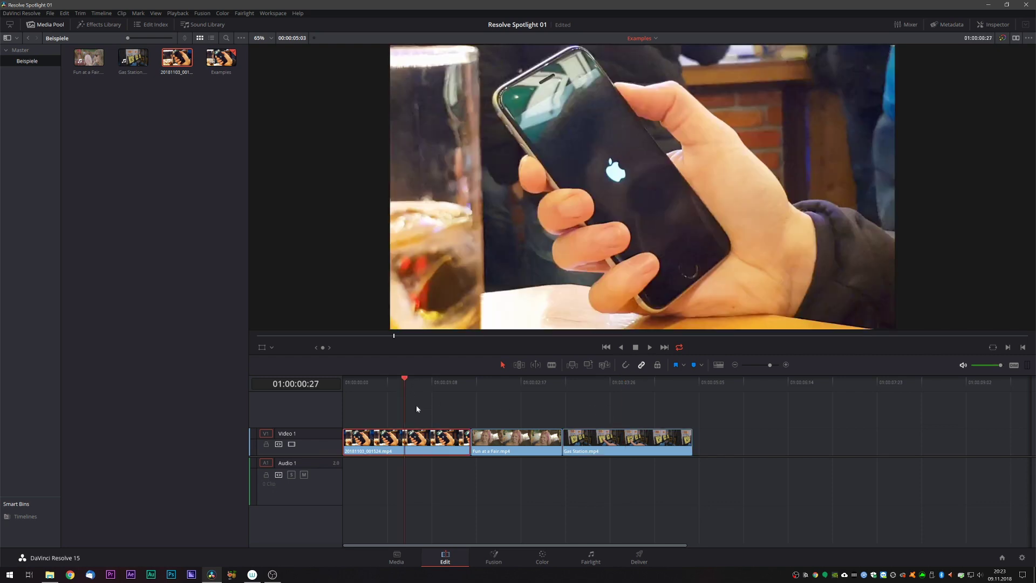
{"action": "left_click", "coordinate": [545, 552]}
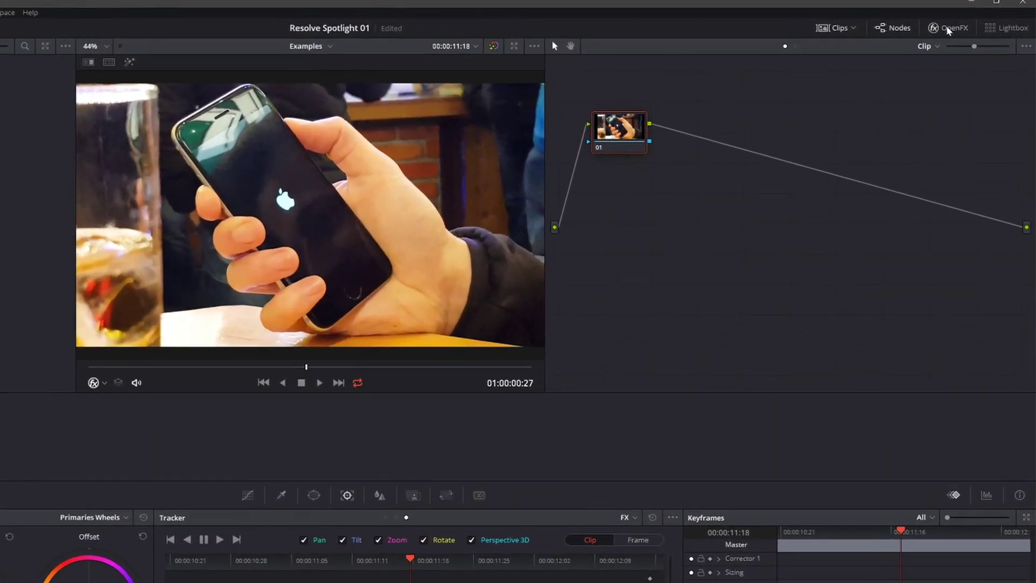
- Apply the Patch Replacer OpenFX effect, found by searching 'patch', to the phone clip's node 01
{"action": "left_click", "coordinate": [970, 25]}
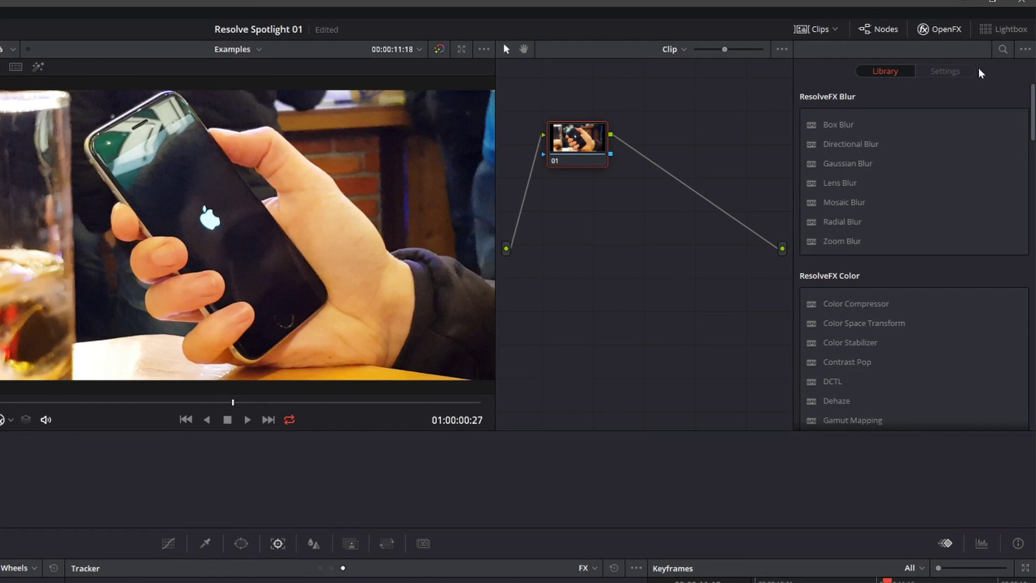
{"action": "left_click", "coordinate": [1003, 49]}
{"action": "type", "text": "pat"}
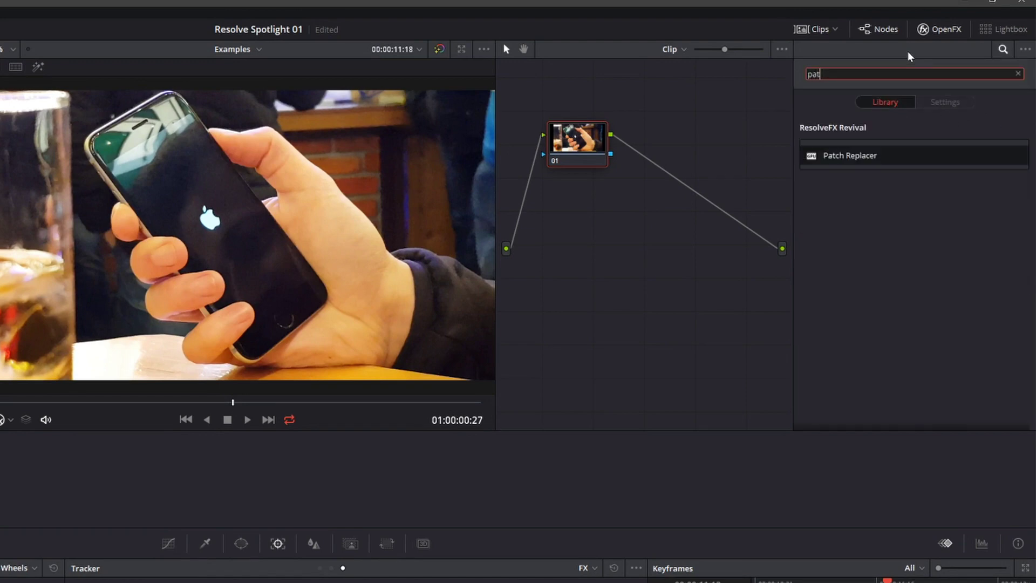
{"action": "type", "text": "ch"}
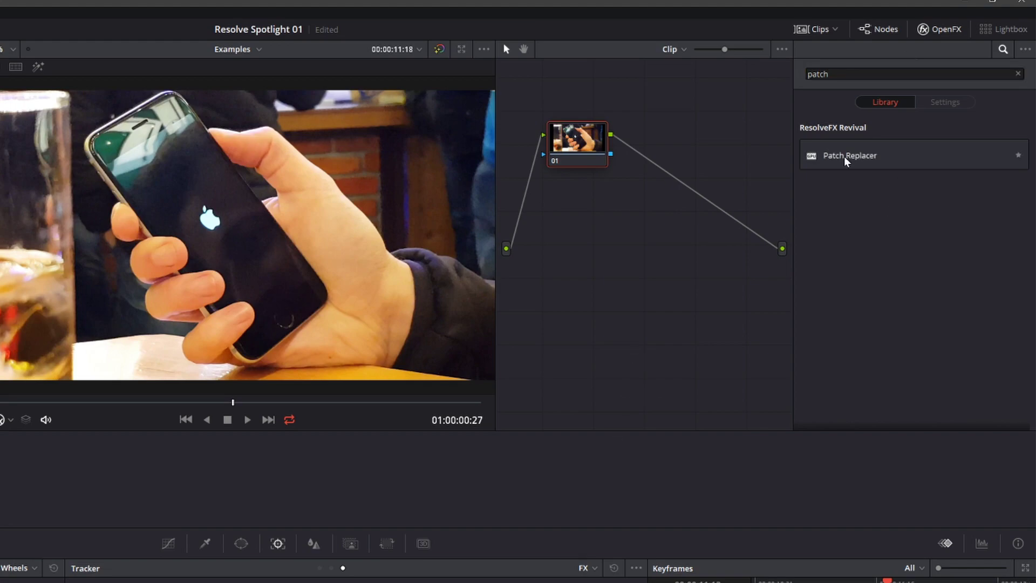
{"action": "left_click_drag", "start_coordinate": [846, 156], "coordinate": [579, 143]}
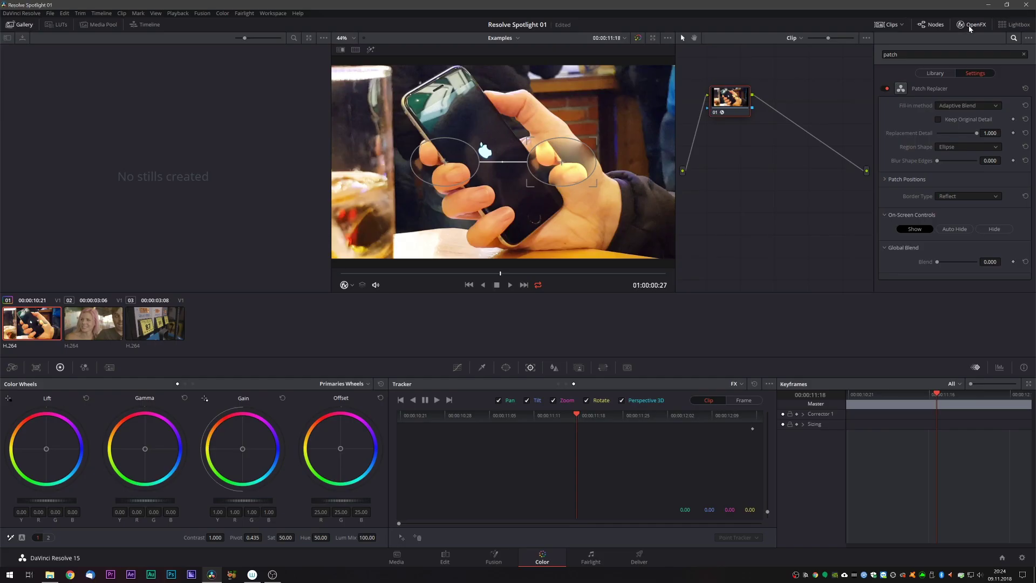
{"action": "left_click", "coordinate": [970, 32]}
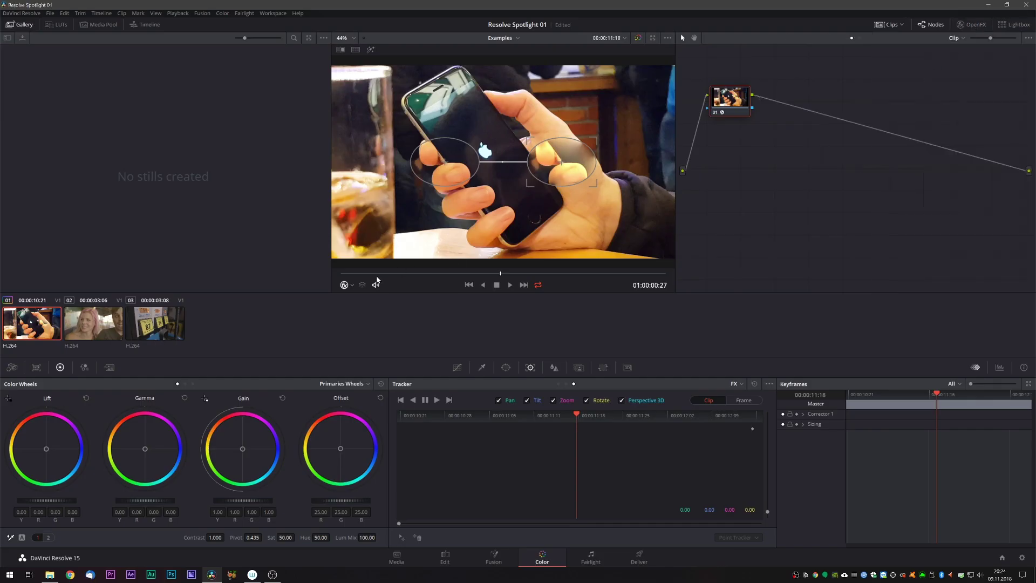
{"action": "left_click", "coordinate": [346, 275]}
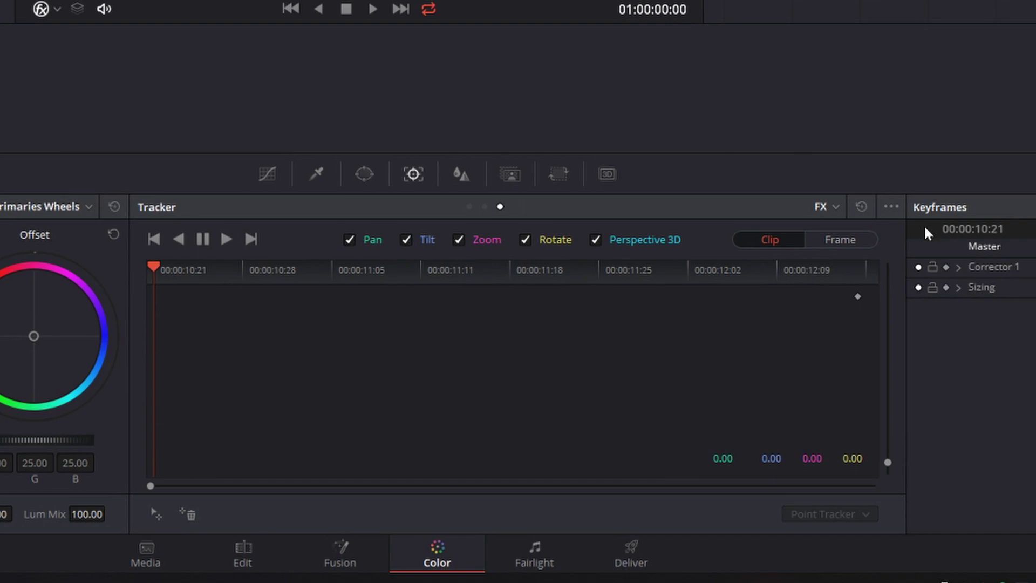
- Set the tracker to FX and track the Patch Replacer effect forward through the clip
{"action": "left_click", "coordinate": [831, 209]}
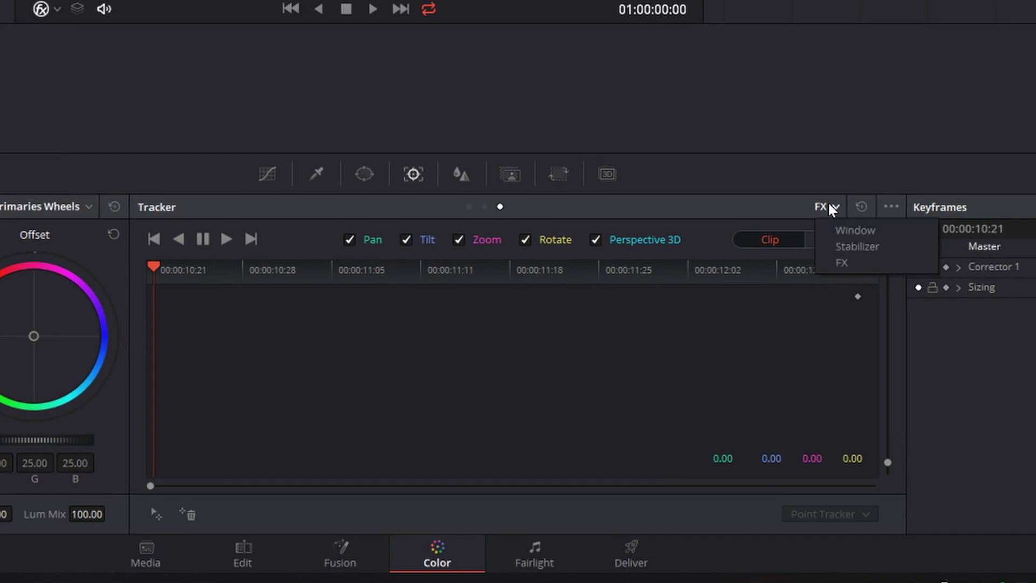
{"action": "left_click", "coordinate": [847, 262]}
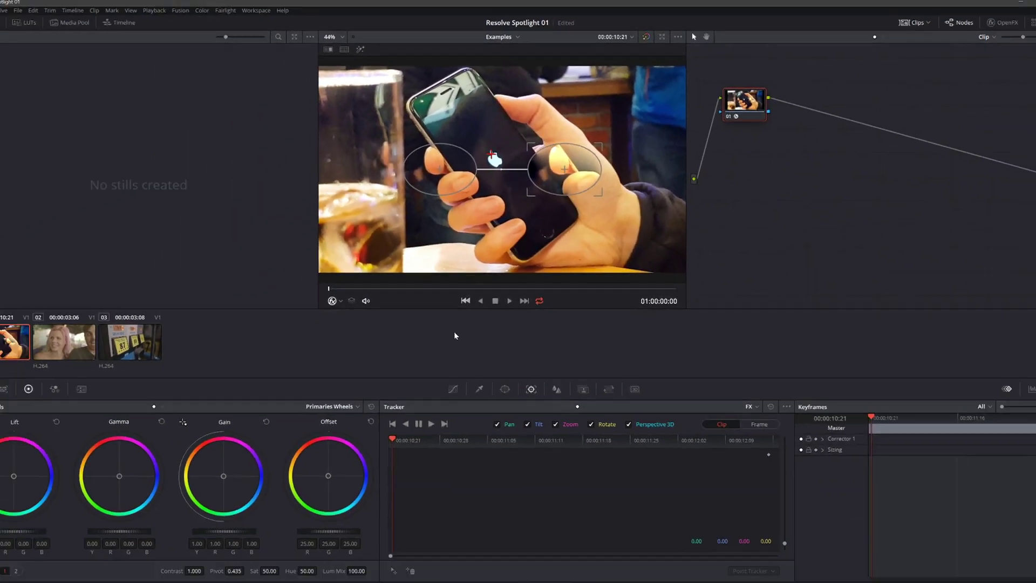
{"action": "left_click", "coordinate": [438, 399]}
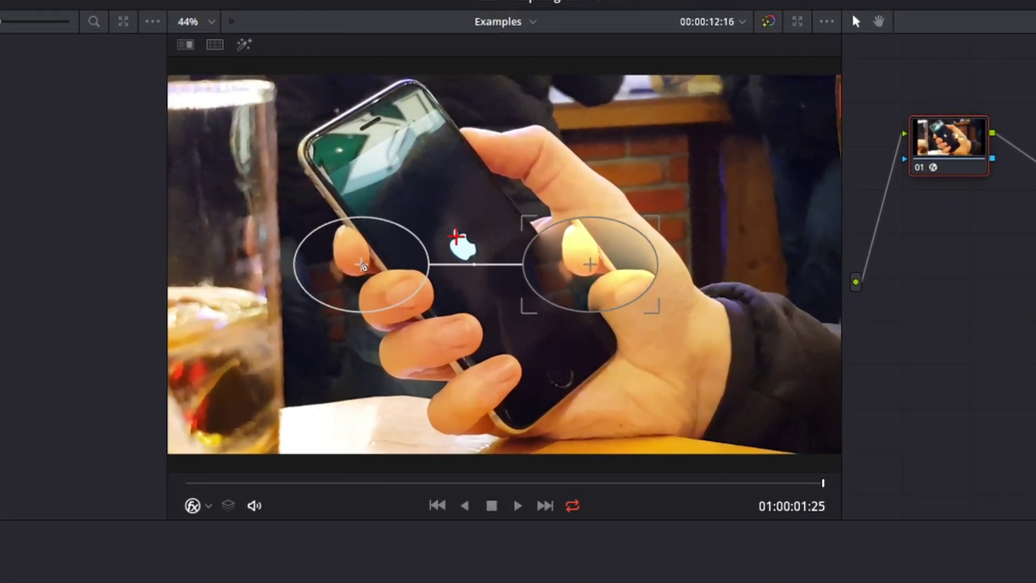
- Shrink and position the patch circles over the Apple logo, then turn the viewer overlay off
{"action": "left_click_drag", "start_coordinate": [361, 264], "coordinate": [415, 165]}
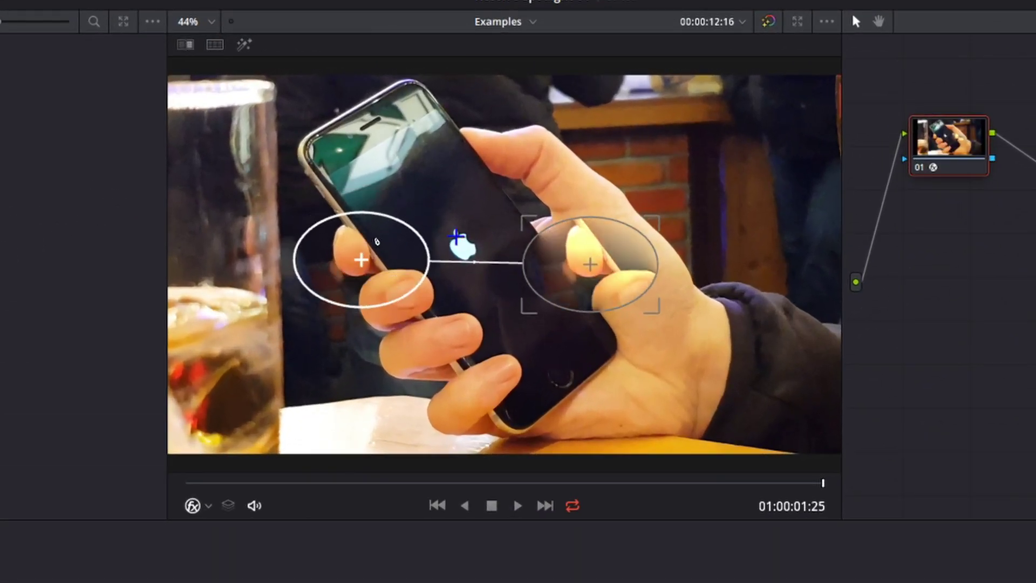
{"action": "left_click_drag", "start_coordinate": [569, 274], "coordinate": [490, 292]}
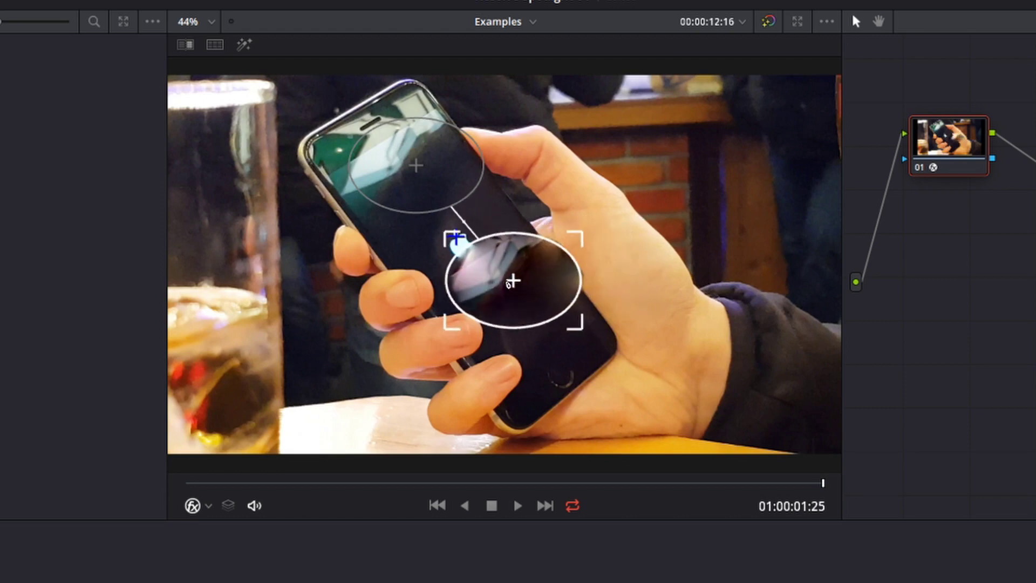
{"action": "left_click_drag", "start_coordinate": [582, 331], "coordinate": [465, 245]}
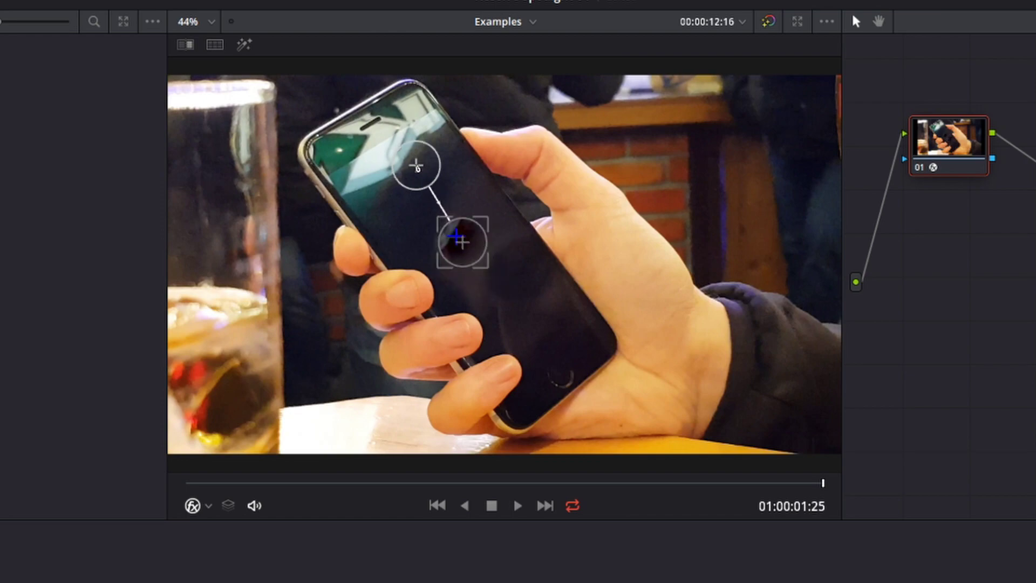
{"action": "left_click_drag", "start_coordinate": [416, 165], "coordinate": [467, 213]}
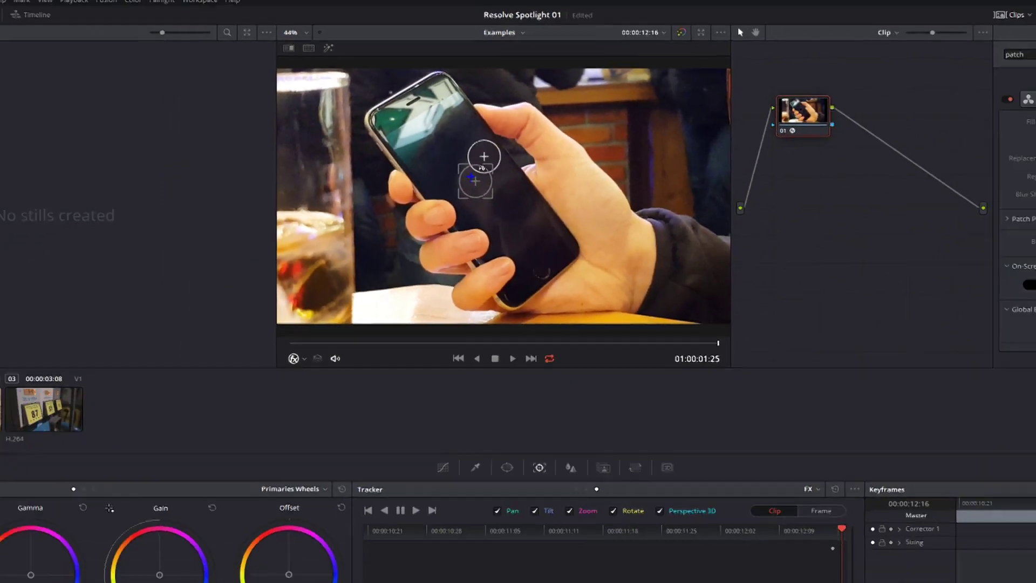
{"action": "left_click", "coordinate": [348, 285]}
{"action": "left_click", "coordinate": [369, 300]}
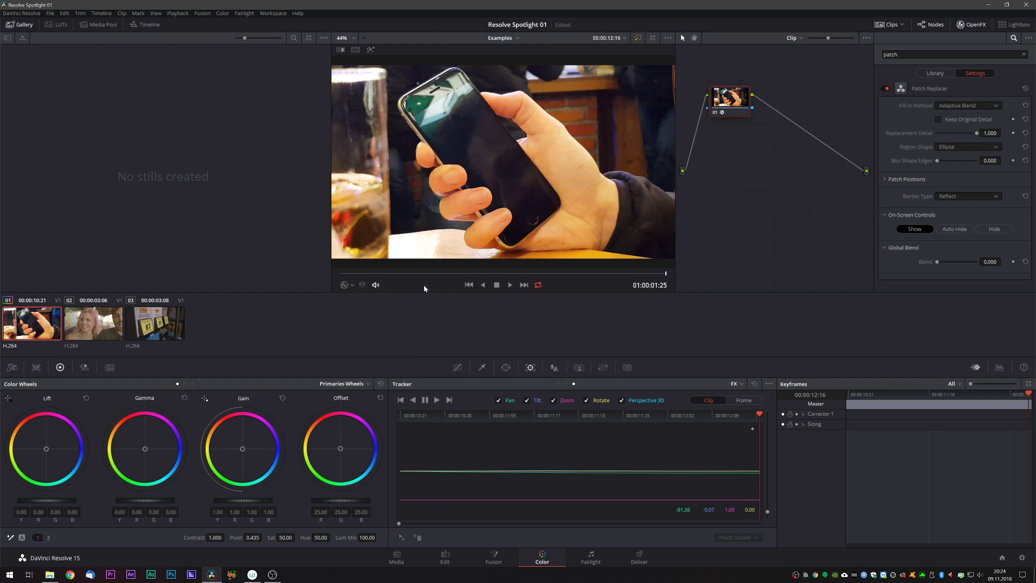
- Play back the phone clip and zoom the viewer to check the logo patch
{"action": "key", "text": "space"}
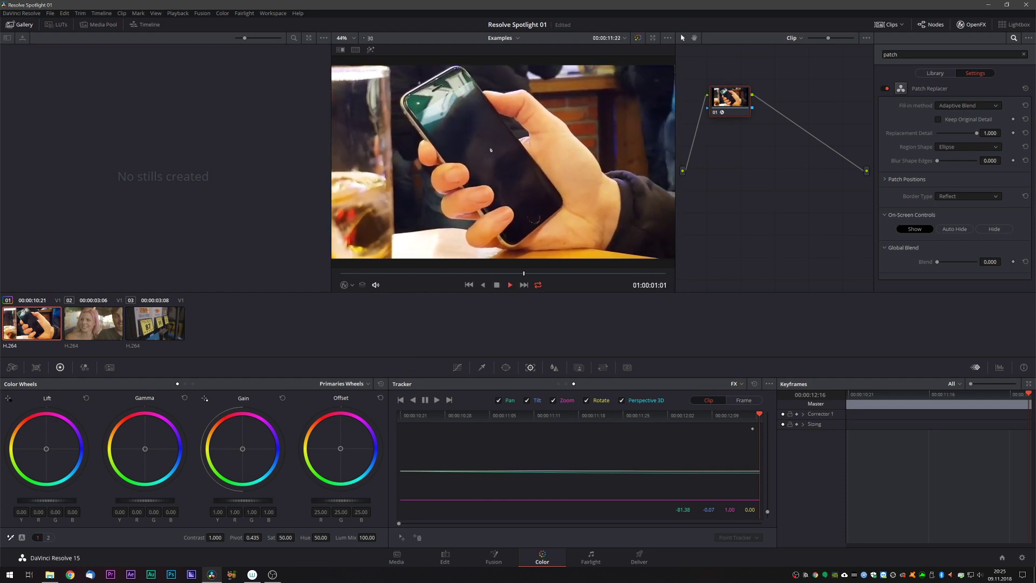
{"action": "scroll", "coordinate": [488, 203], "scroll_direction": "up", "scroll_amount": 3}
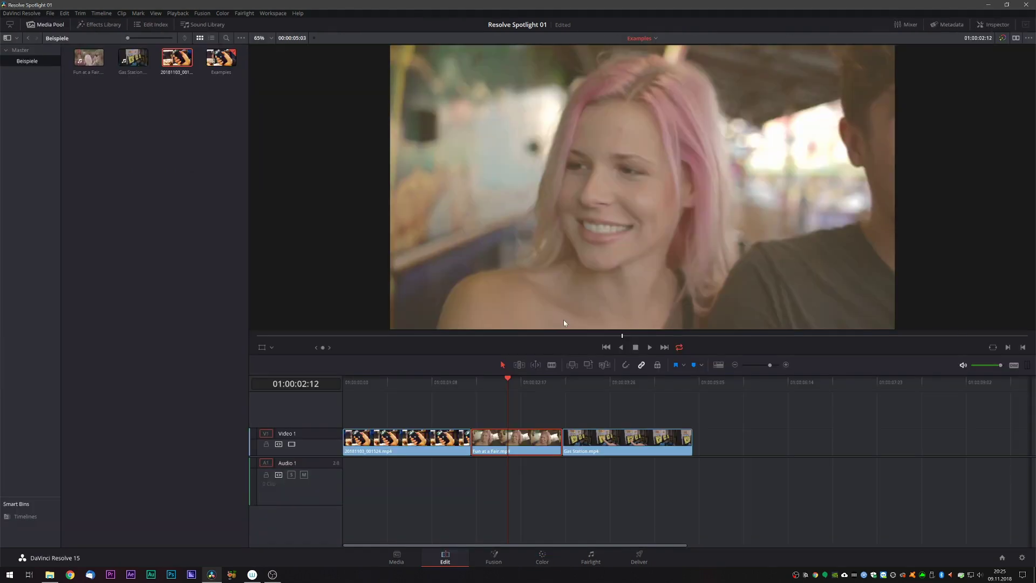
- In Fusion, add a Paint node to the fair clip with the Stroke tool in Clone apply mode
{"action": "left_click", "coordinate": [492, 559]}
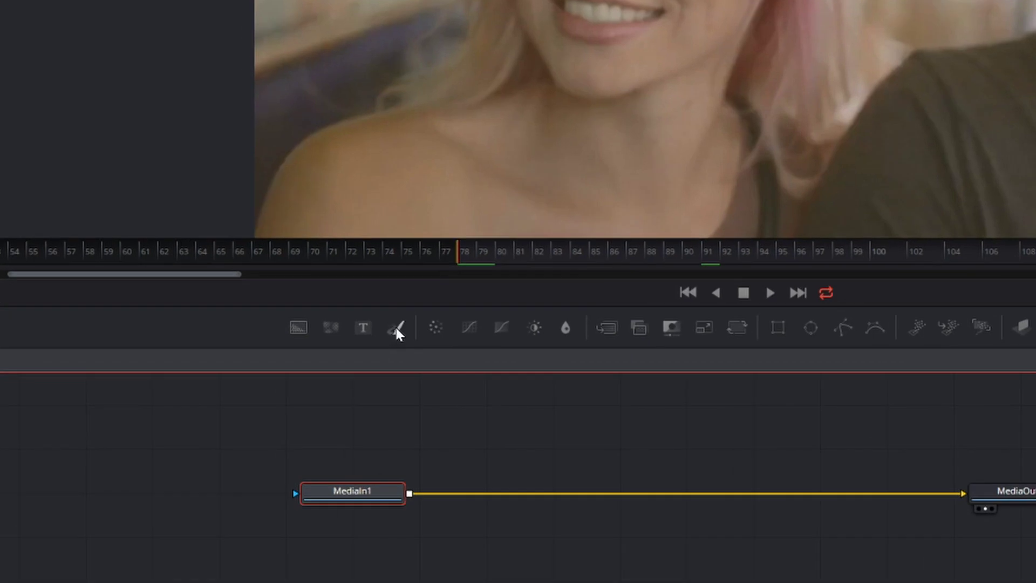
{"action": "left_click", "coordinate": [396, 328]}
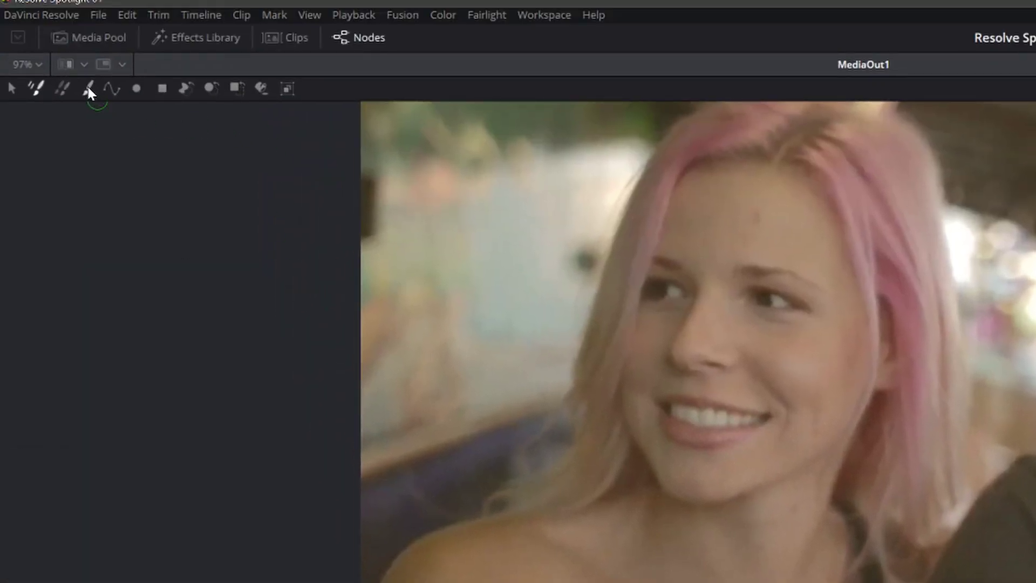
{"action": "left_click", "coordinate": [90, 89]}
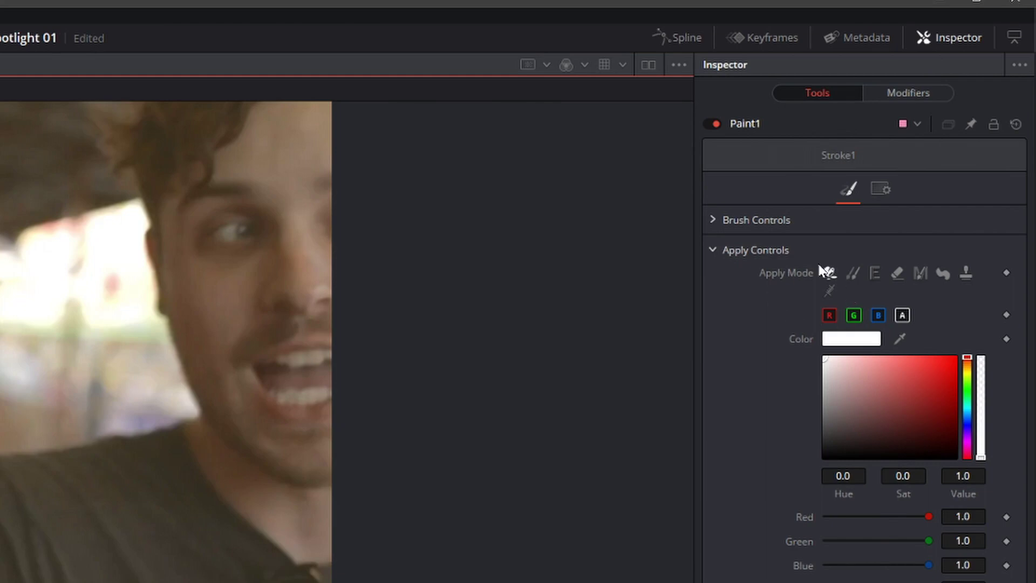
{"action": "left_click", "coordinate": [852, 272]}
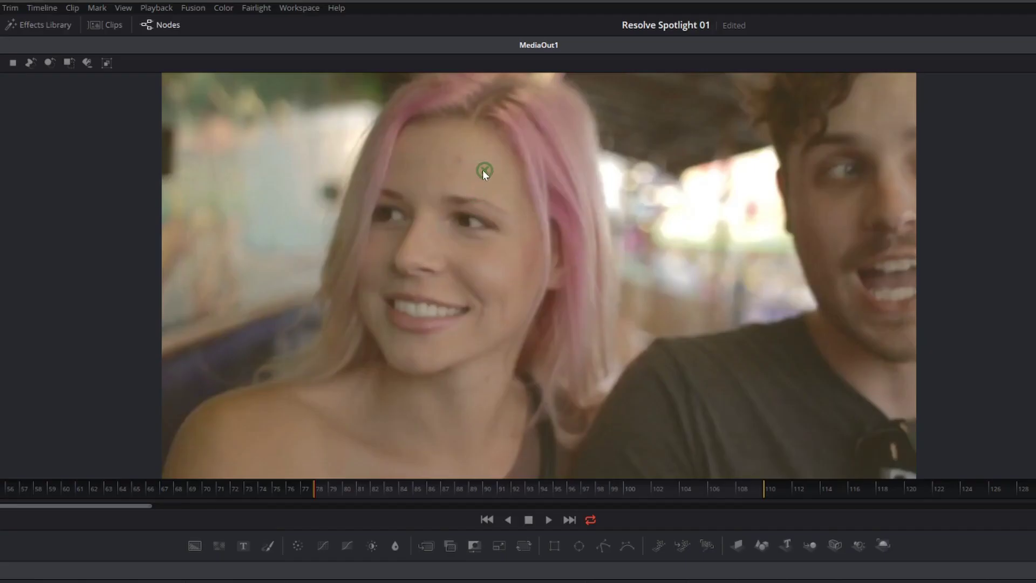
{"action": "left_click", "coordinate": [462, 138]}
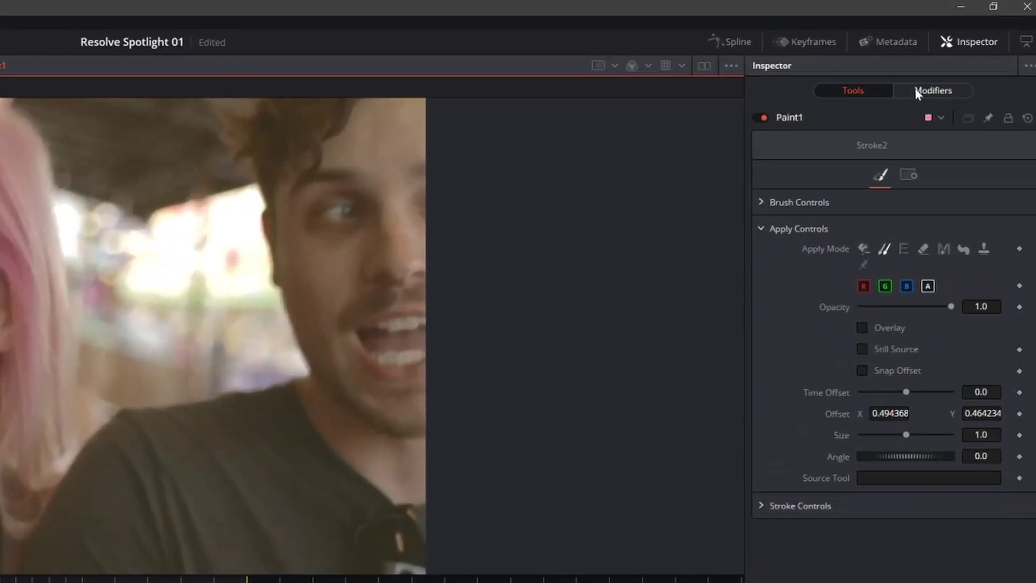
- Drive Stroke1's Center with a Tracker position modifier, creating Track1
{"action": "left_click", "coordinate": [922, 92]}
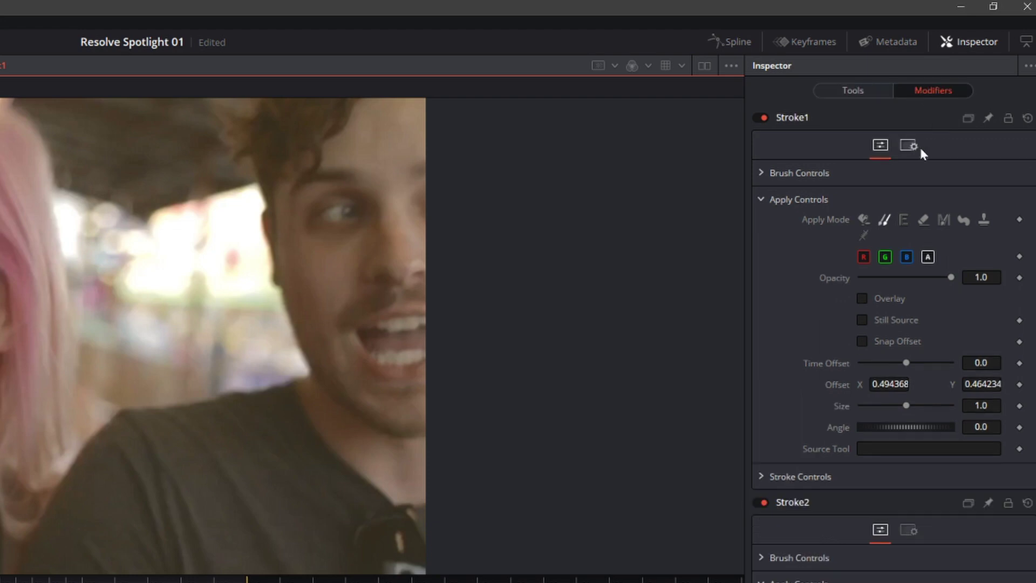
{"action": "left_click", "coordinate": [798, 118]}
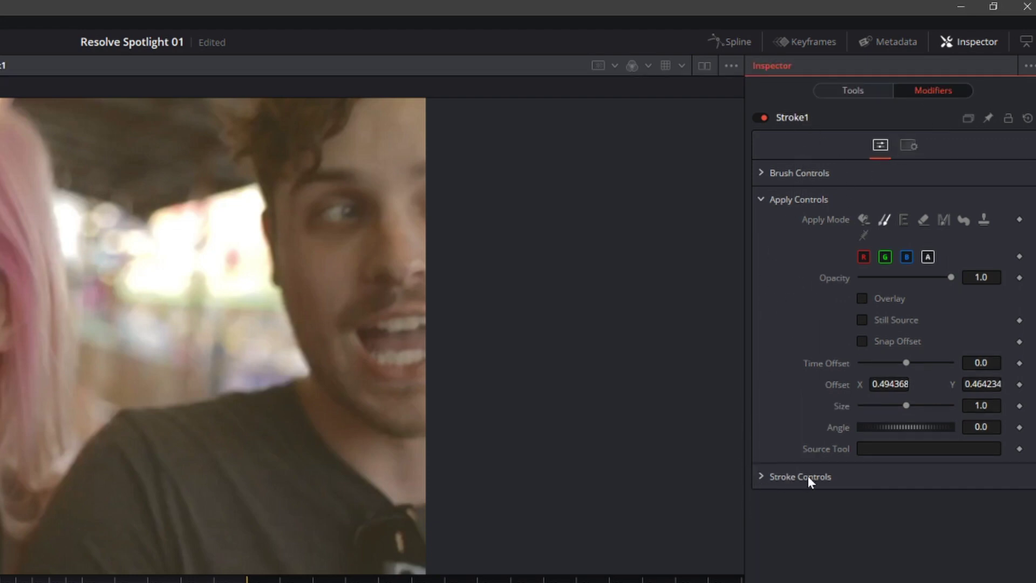
{"action": "left_click", "coordinate": [762, 477]}
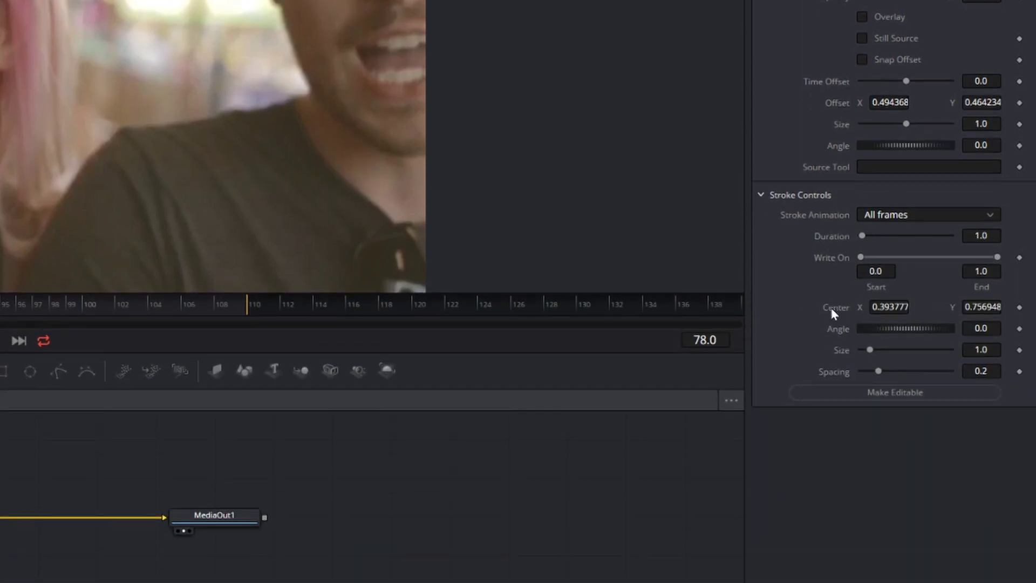
{"action": "right_click", "coordinate": [829, 307]}
{"action": "mouse_move", "coordinate": [859, 365]}
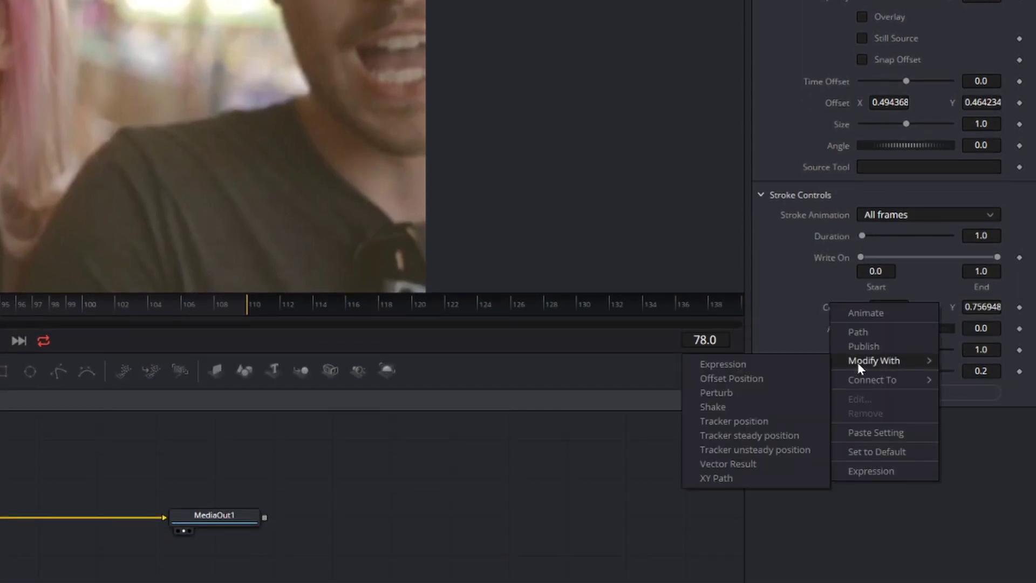
{"action": "left_click", "coordinate": [745, 425]}
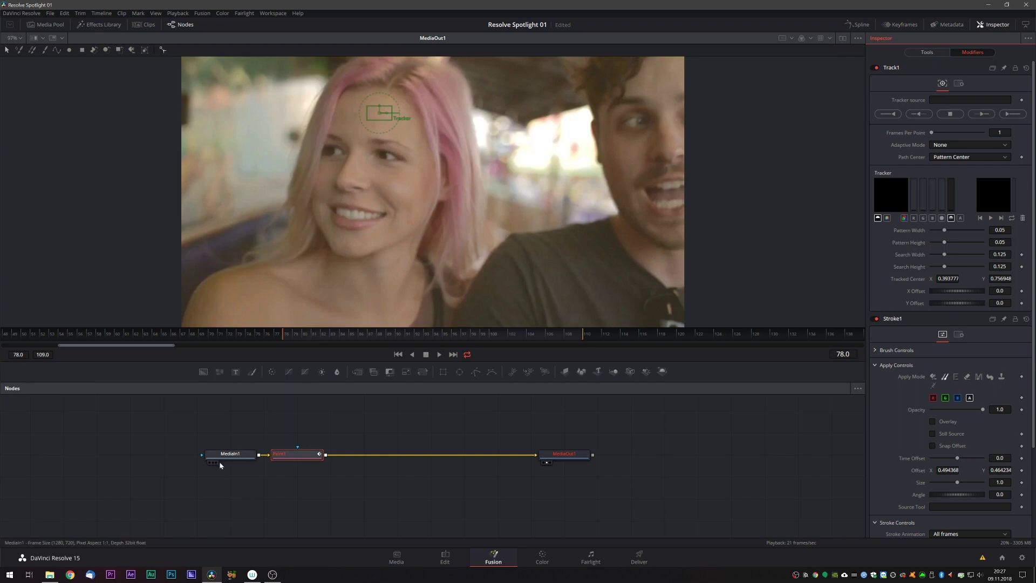
- Feed Track1 from MediaIn1, track forward through frame 109, and review playback from frame 98
{"action": "left_click_drag", "start_coordinate": [227, 456], "coordinate": [940, 99]}
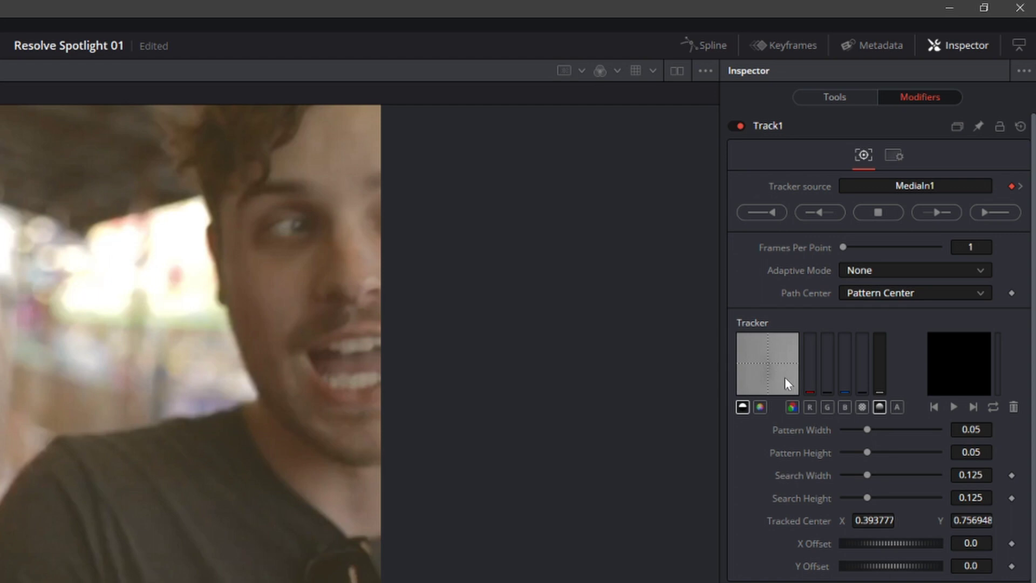
{"action": "left_click", "coordinate": [994, 215]}
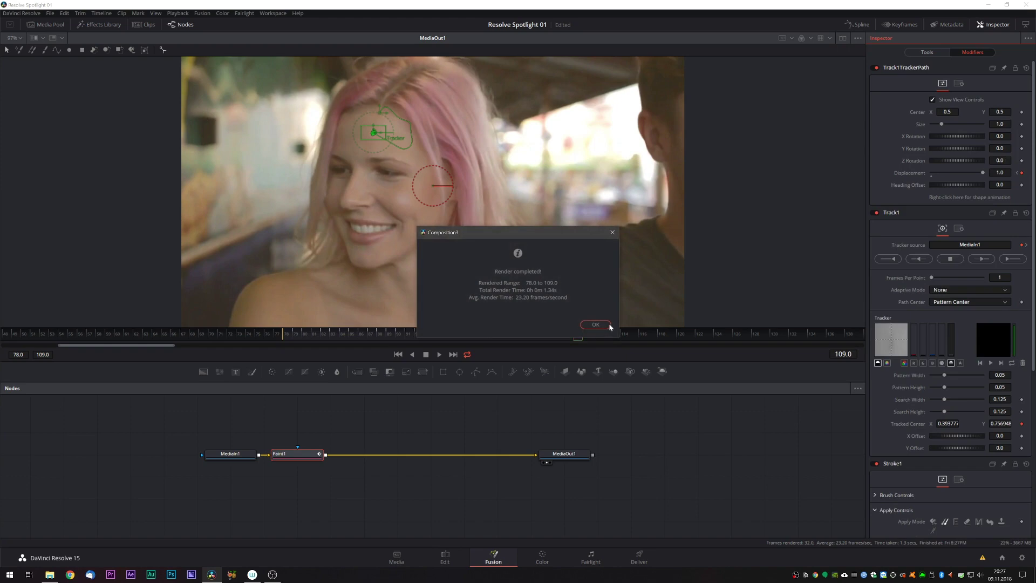
{"action": "left_click", "coordinate": [596, 325]}
{"action": "left_click", "coordinate": [439, 355]}
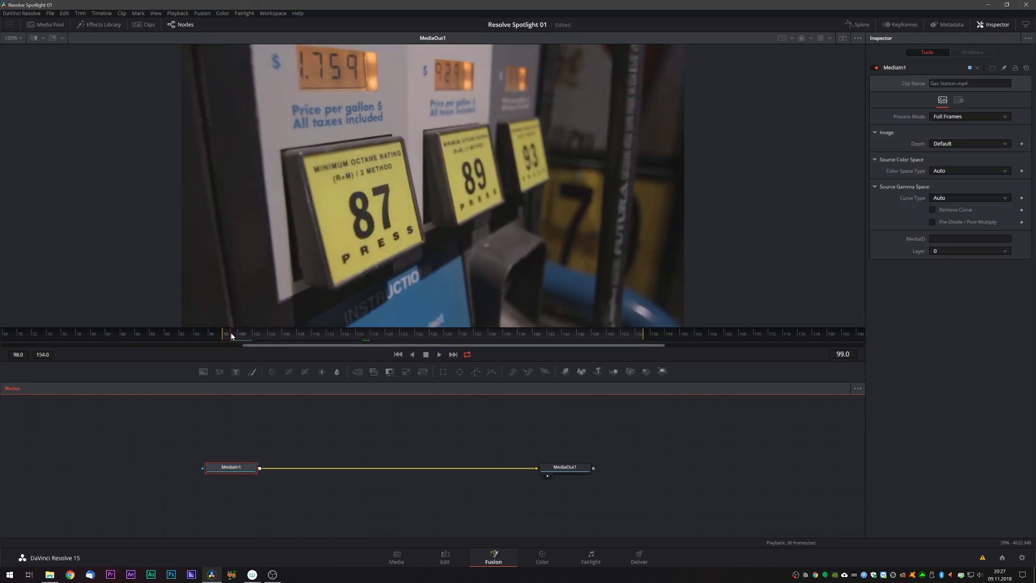
{"action": "left_click", "coordinate": [231, 336]}
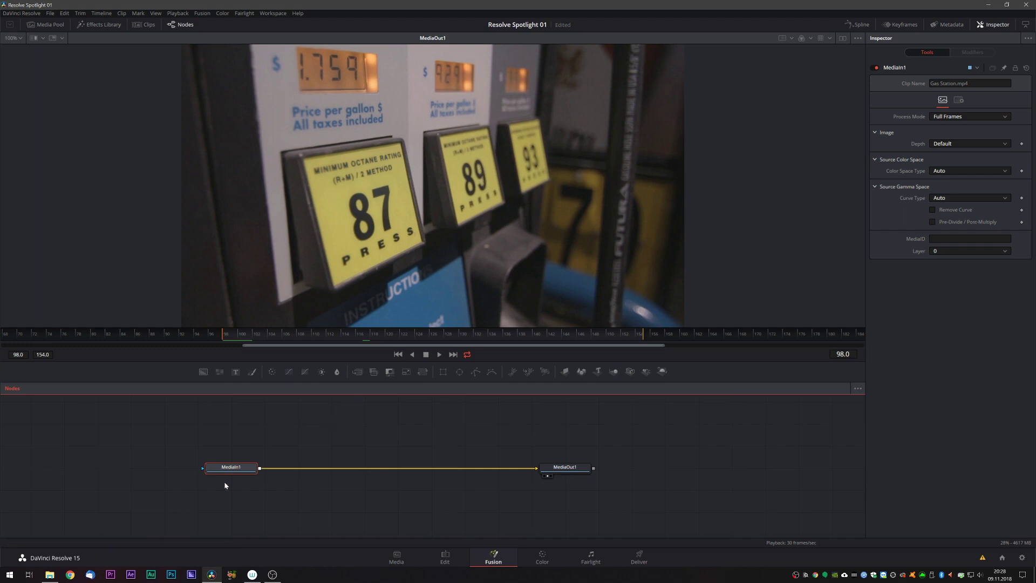
- Add a Planar Tracker node between MediaIn1 and MediaOut1 using the quick tool search
{"action": "key", "text": "ctrl+space"}
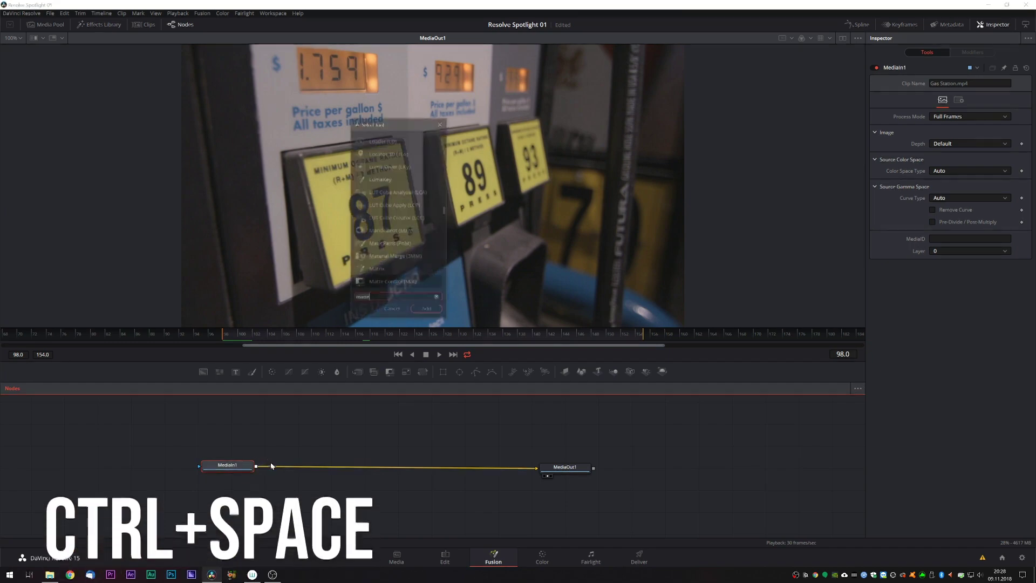
{"action": "type", "text": "matte"}
{"action": "key", "text": "BackSpace"}
{"action": "key", "text": "BackSpace"}
{"action": "key", "text": "BackSpace"}
{"action": "type", "text": "plana"}
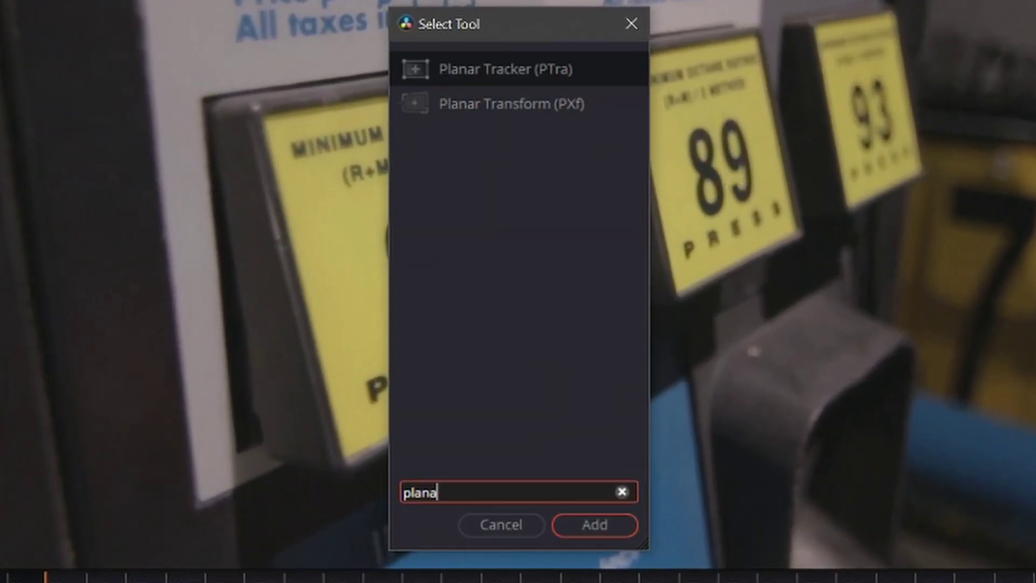
{"action": "key", "text": "Return"}
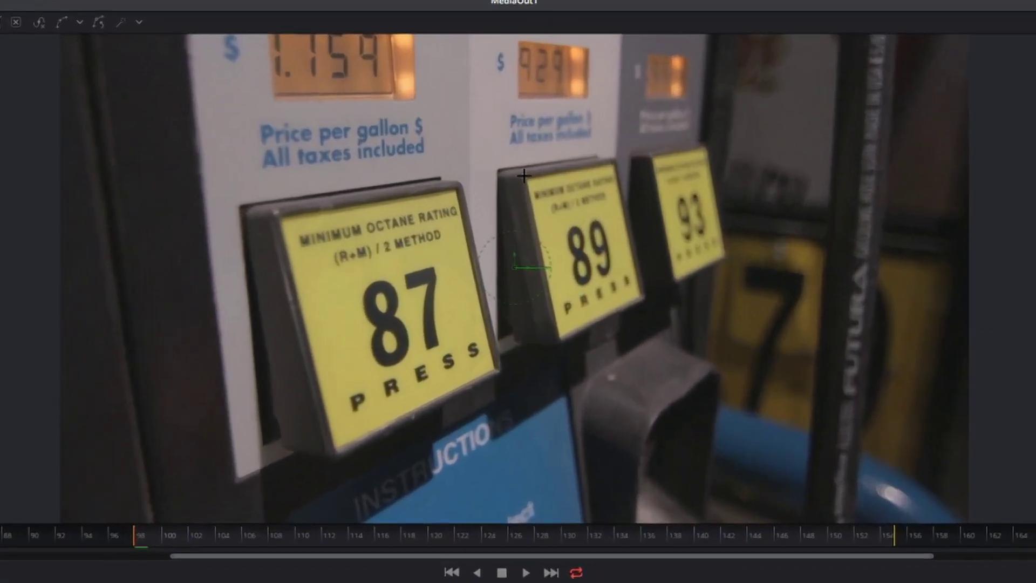
- Outline the yellow 89 sign with a closed four-point shape
{"action": "left_click_drag", "start_coordinate": [438, 138], "coordinate": [488, 131]}
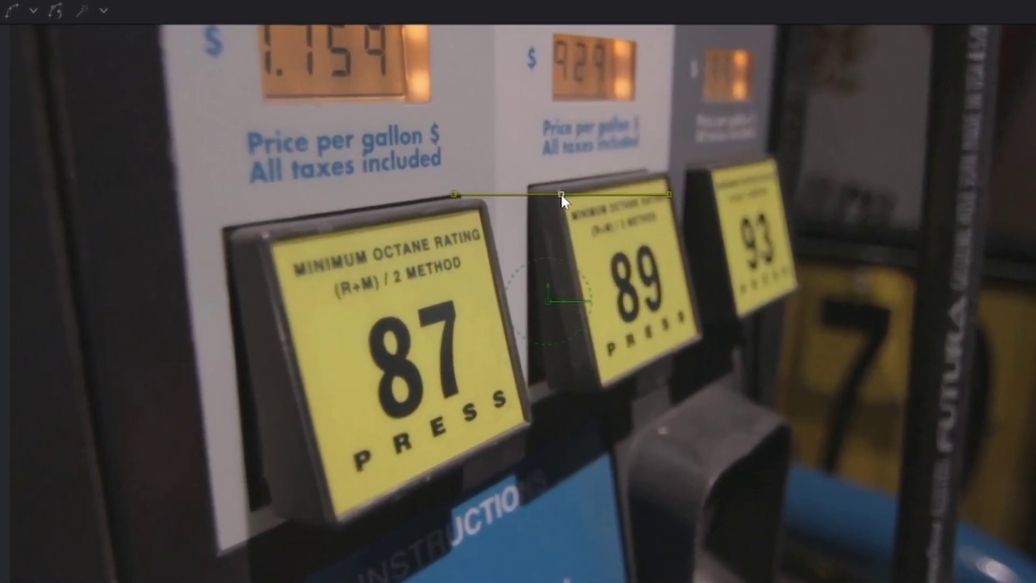
{"action": "left_click", "coordinate": [666, 173]}
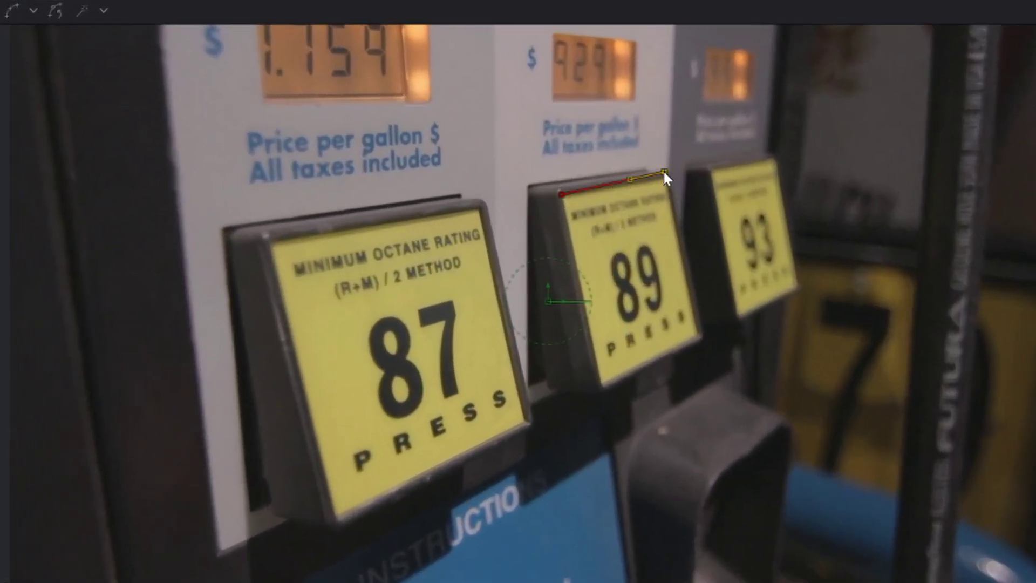
{"action": "left_click", "coordinate": [706, 336]}
{"action": "left_click", "coordinate": [599, 386]}
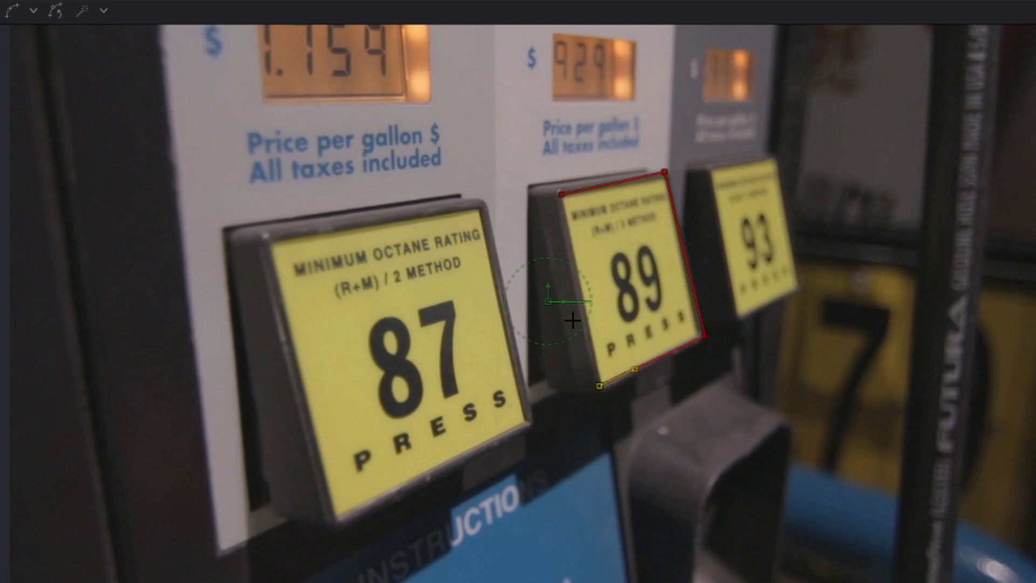
{"action": "left_click", "coordinate": [561, 194]}
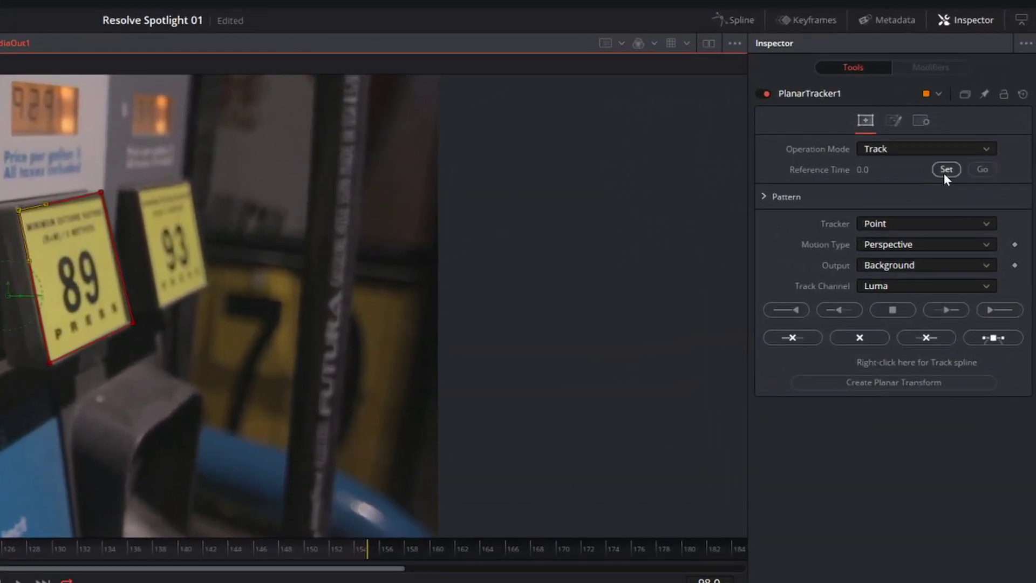
- Set the planar tracker's reference time to frame 98 and track the 89 sign through frame 154
{"action": "left_click", "coordinate": [943, 171]}
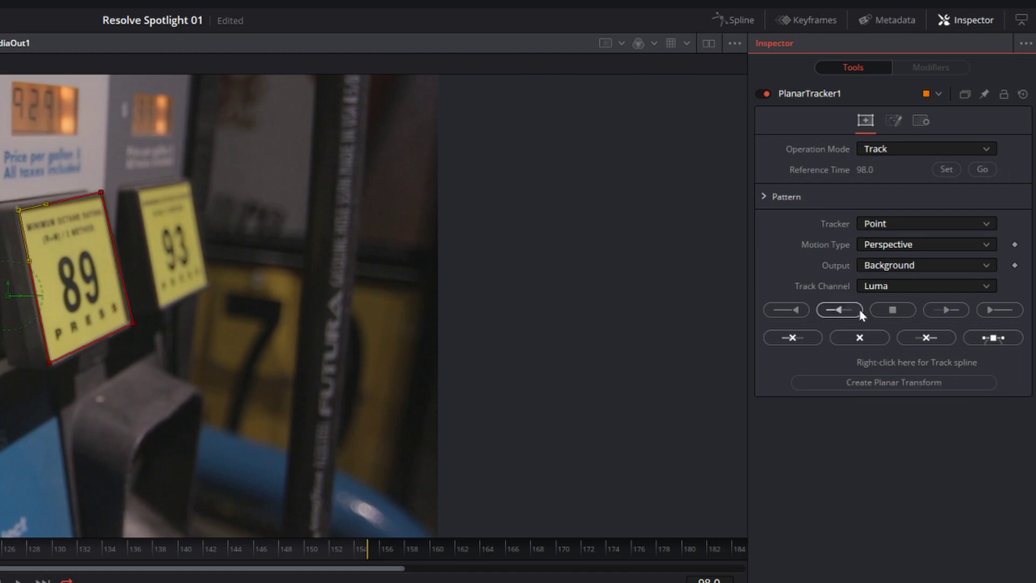
{"action": "left_click", "coordinate": [1005, 310]}
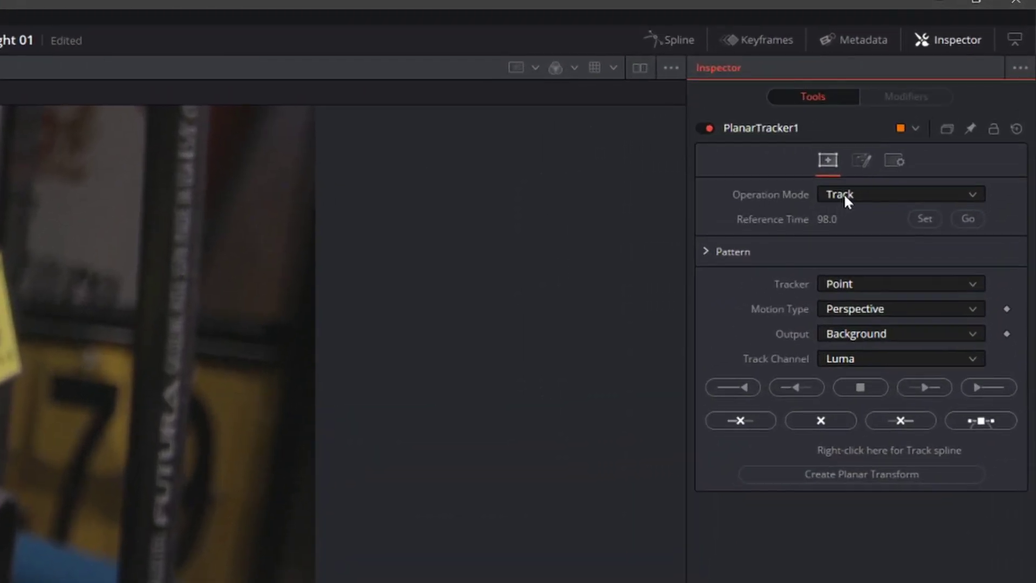
- Switch PlanarTracker1's operation mode to Steady and play back to check the stabilized 89 sign
{"action": "left_click", "coordinate": [845, 200]}
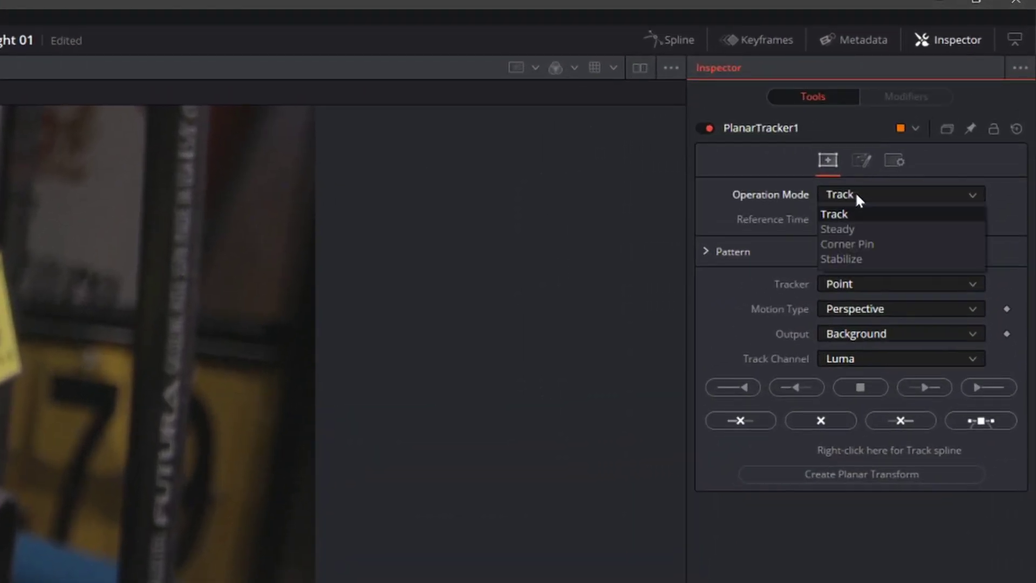
{"action": "left_click", "coordinate": [841, 228]}
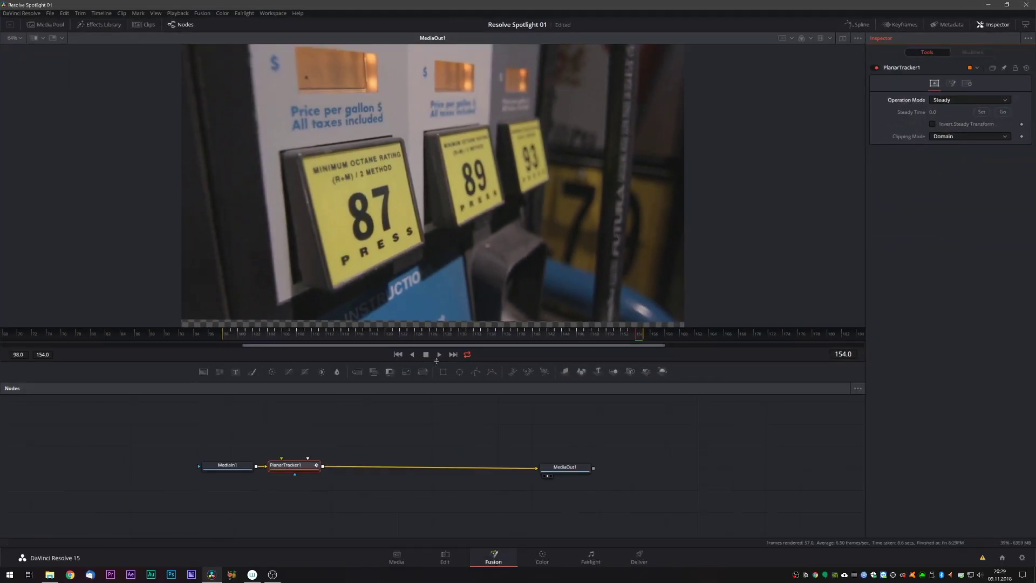
{"action": "left_click", "coordinate": [439, 355]}
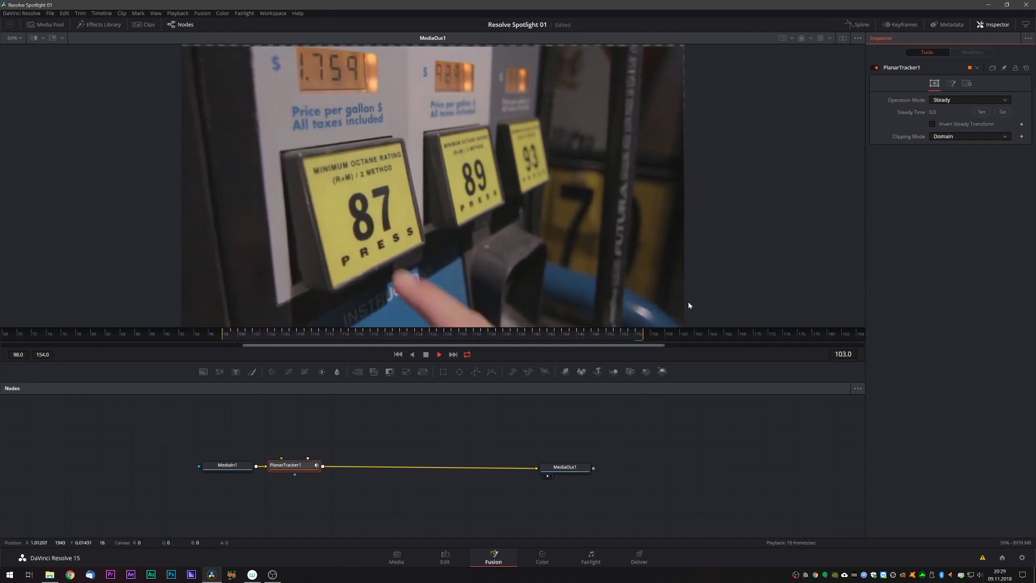
{"action": "left_click", "coordinate": [426, 354]}
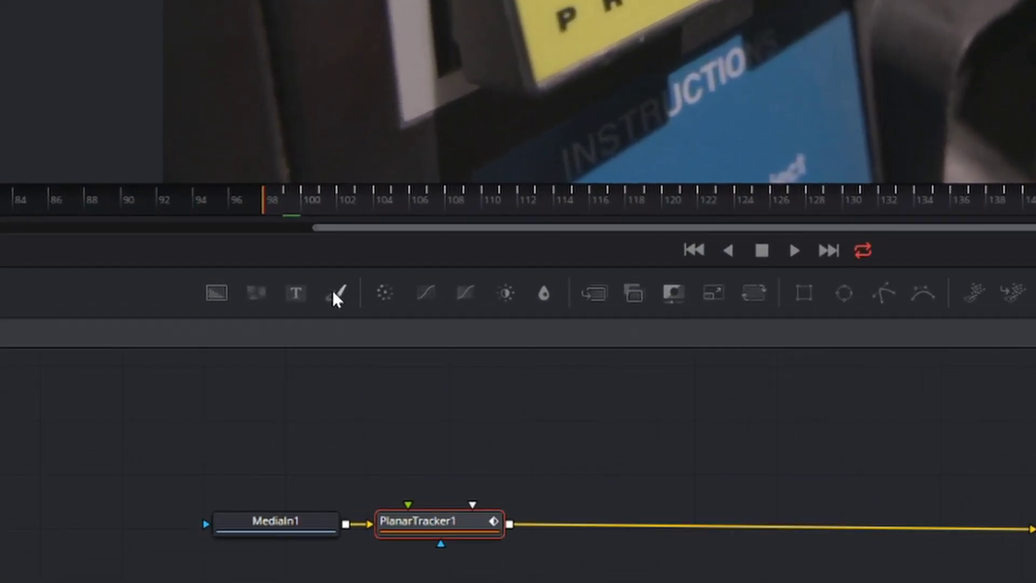
- Add a Paint node after PlanarTracker1 with the Stroke tool in Clone apply mode
{"action": "left_click", "coordinate": [252, 371]}
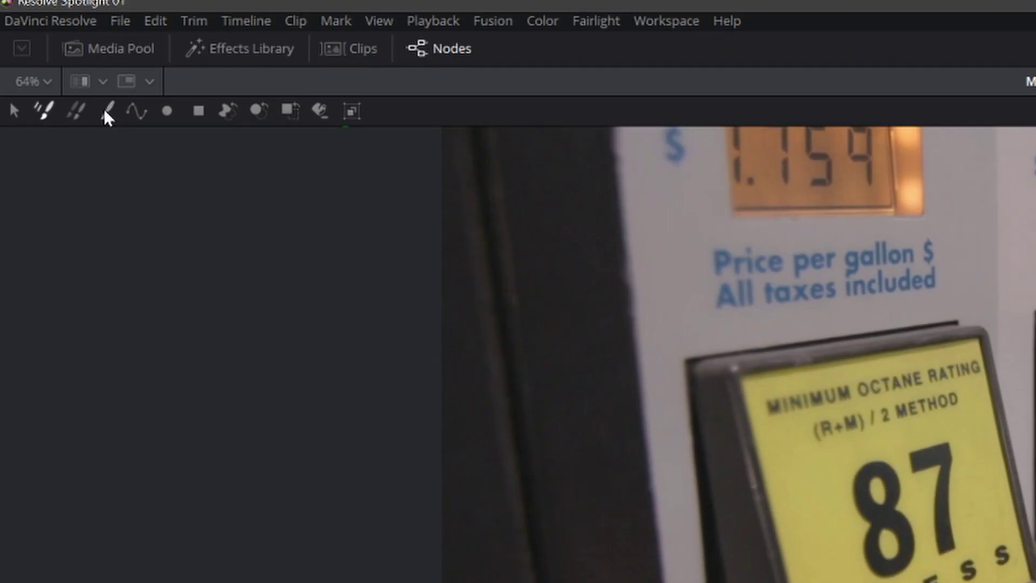
{"action": "left_click", "coordinate": [106, 109]}
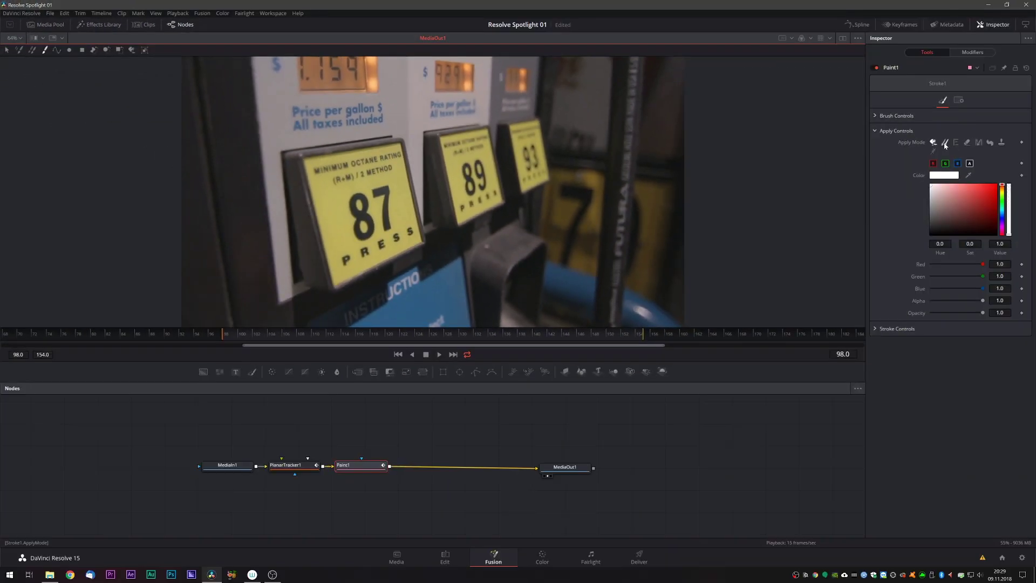
{"action": "left_click", "coordinate": [945, 143]}
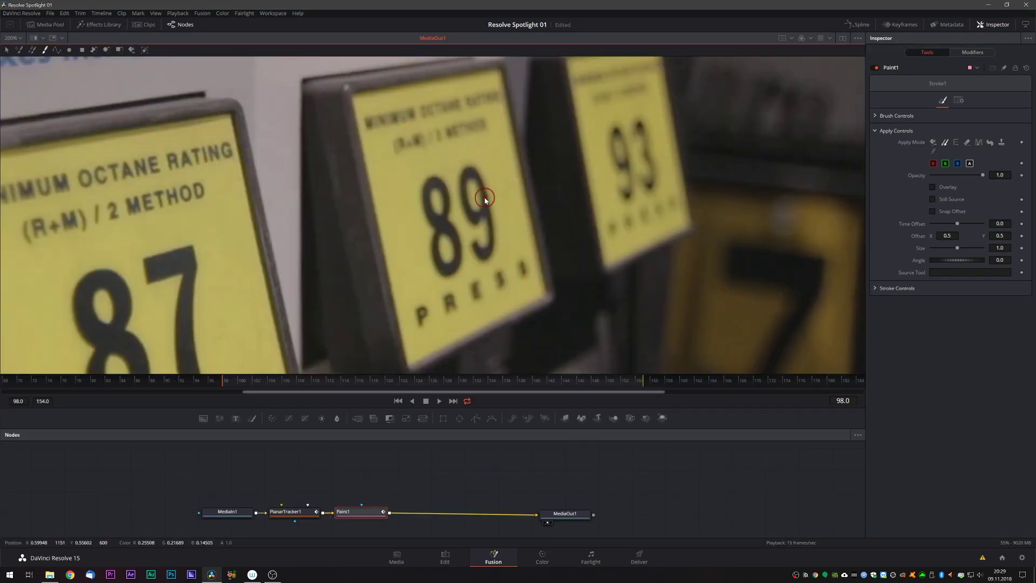
- Clone plain yellow over the 9 and 8 digits on the centre sign
{"action": "left_click", "coordinate": [492, 150], "text": "alt"}
{"action": "left_click_drag", "start_coordinate": [467, 167], "coordinate": [485, 153]}
{"action": "left_click_drag", "start_coordinate": [468, 206], "coordinate": [473, 215]}
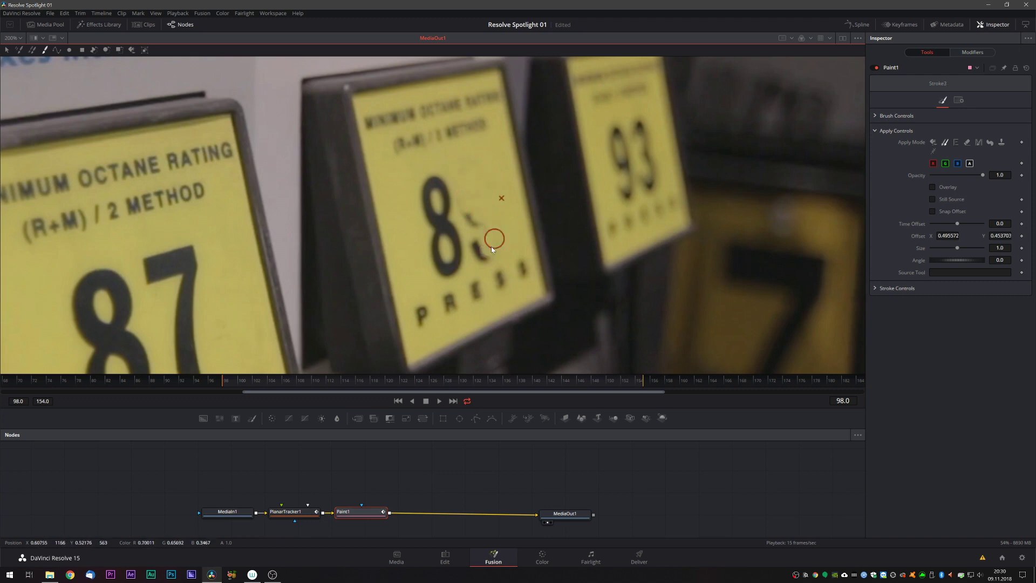
{"action": "left_click", "coordinate": [467, 174], "text": "alt"}
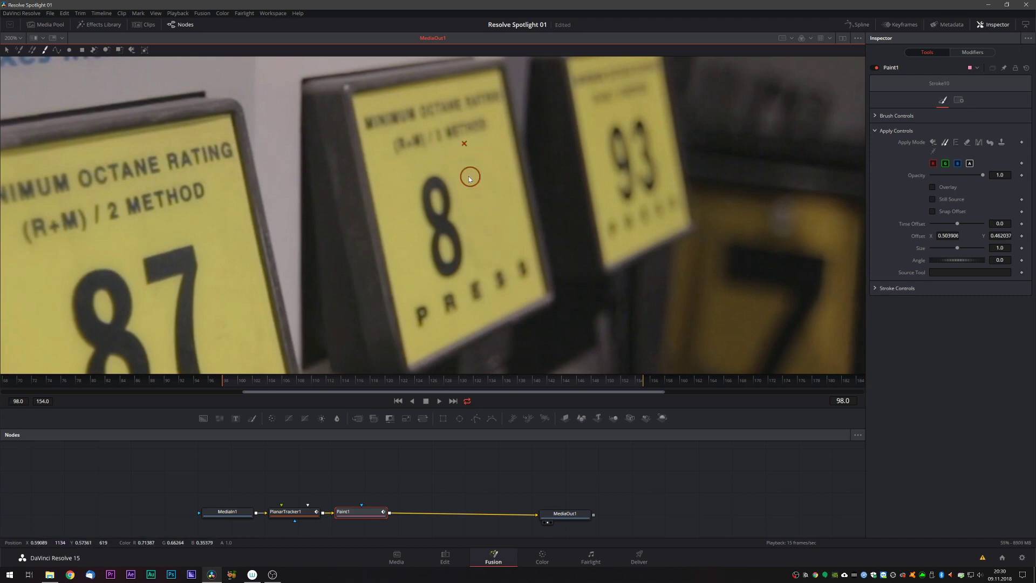
{"action": "mouse_move", "coordinate": [432, 178]}
{"action": "left_mouse_down"}
{"action": "mouse_move", "coordinate": [437, 215]}
{"action": "mouse_move", "coordinate": [458, 243]}
{"action": "mouse_move", "coordinate": [446, 240]}
{"action": "left_mouse_up"}
{"action": "left_click", "coordinate": [438, 215], "text": "alt"}
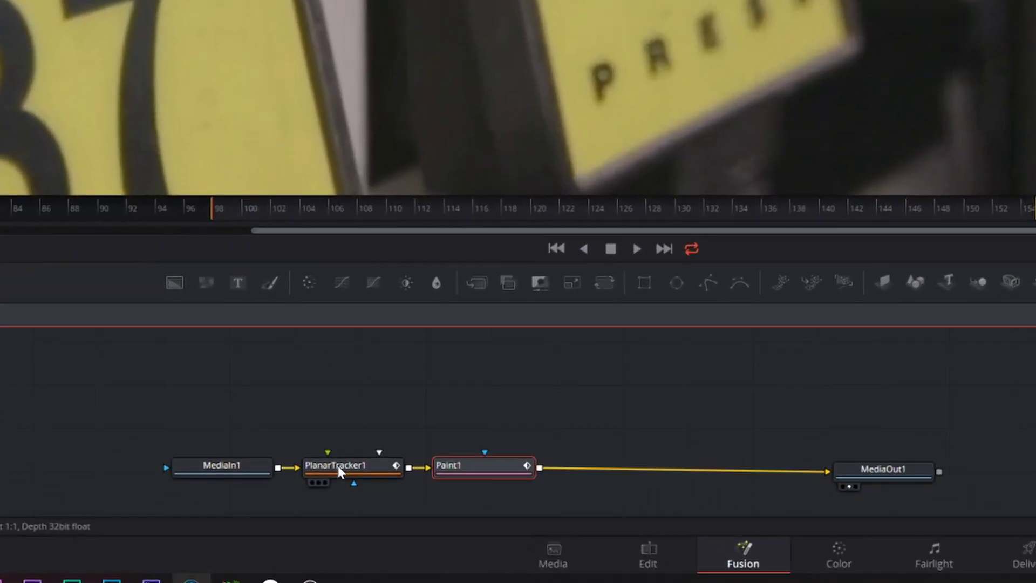
- Copy PlanarTracker1 and paste the copy after Paint1
{"action": "left_click", "coordinate": [339, 472]}
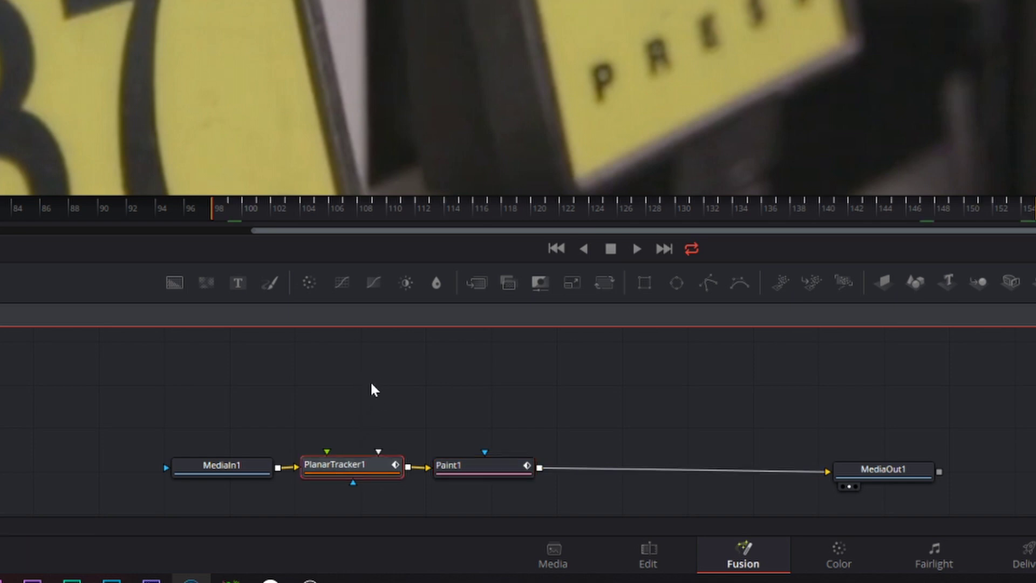
{"action": "key", "text": "ctrl+c"}
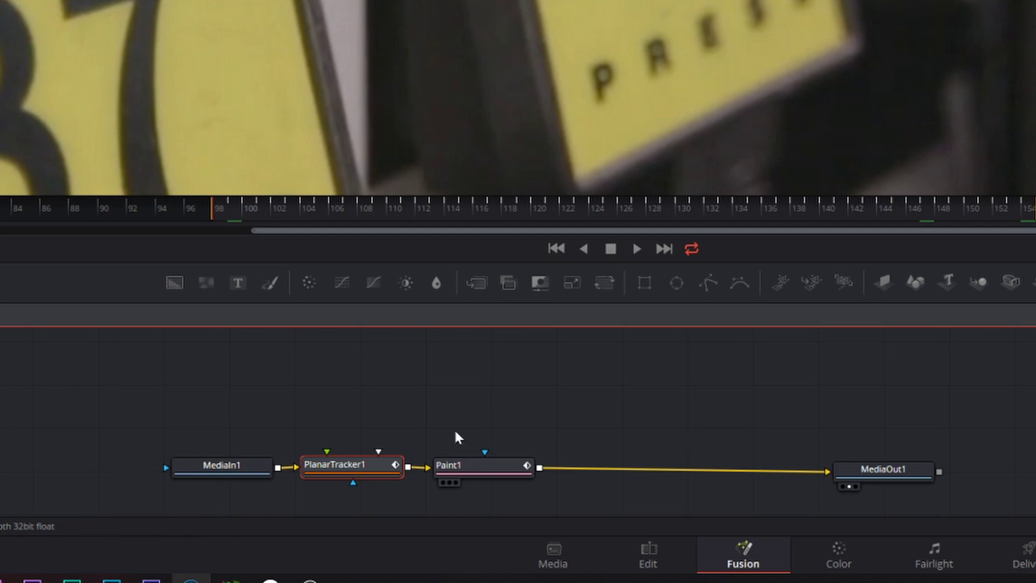
{"action": "key", "text": "Right"}
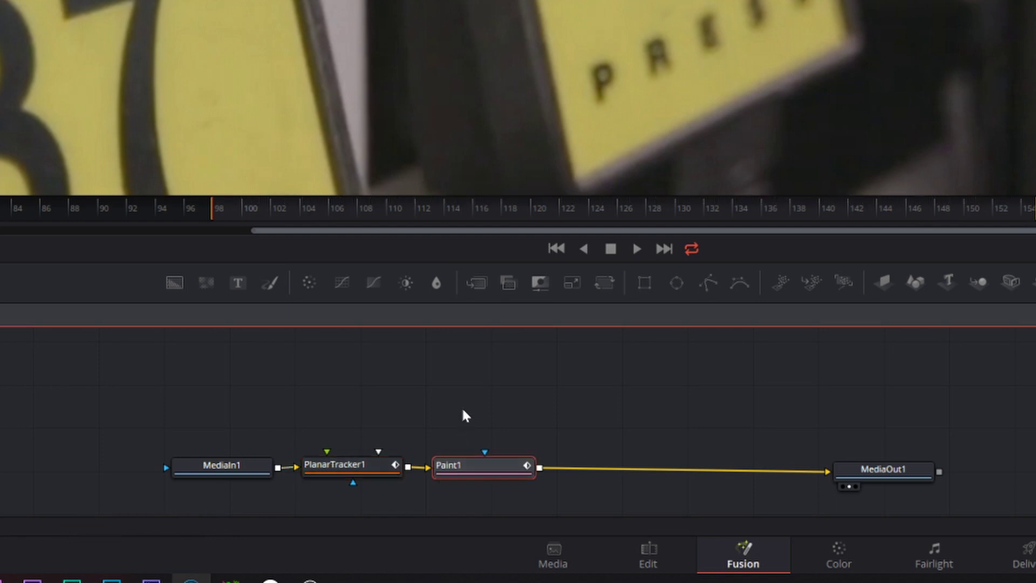
{"action": "key", "text": "ctrl+v"}
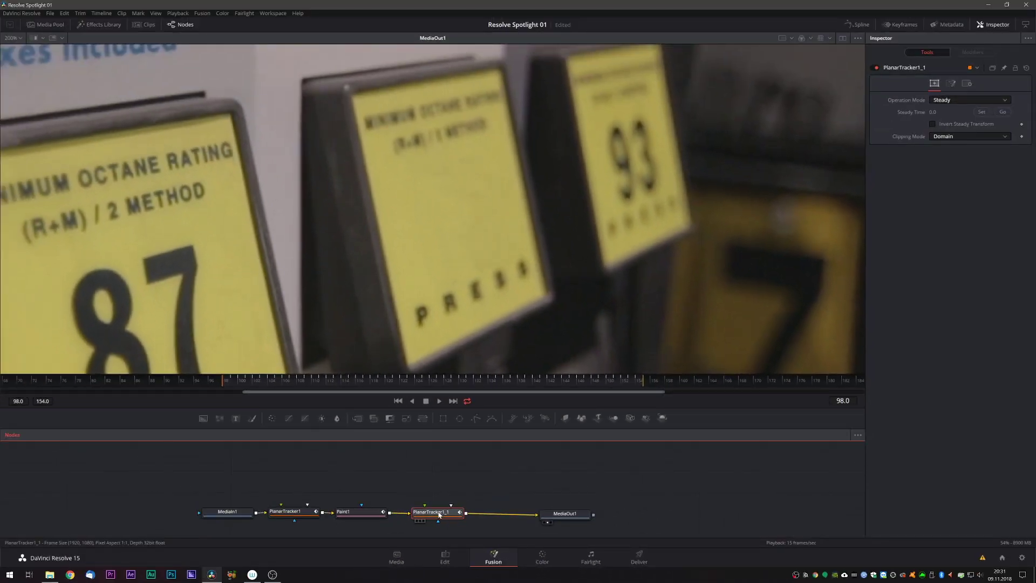
{"action": "left_click_drag", "start_coordinate": [439, 515], "coordinate": [439, 514]}
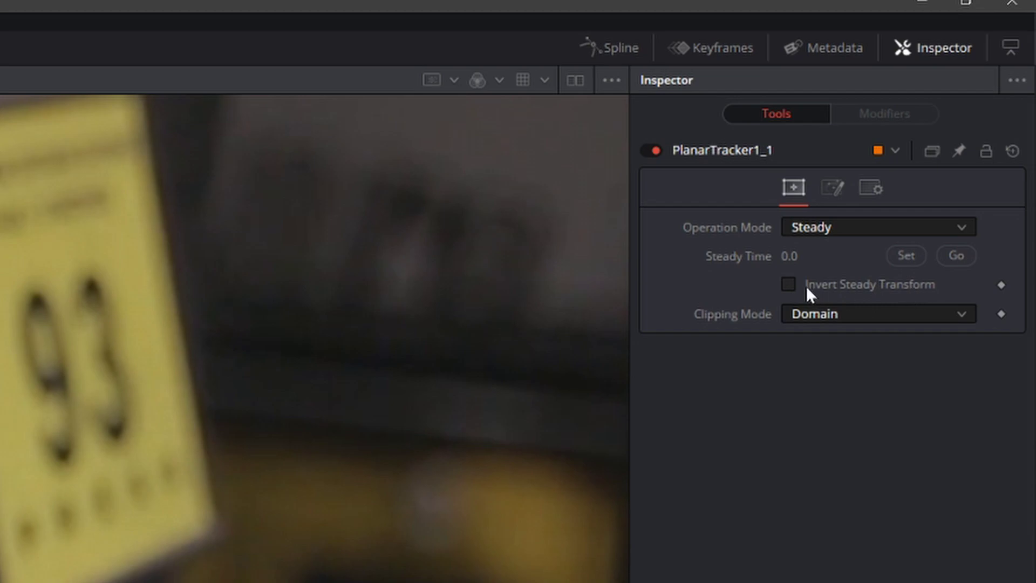
- Enable Invert Steady Transform on PlanarTracker1_1, fit the viewer, and tidy the node layout
{"action": "left_click", "coordinate": [788, 285]}
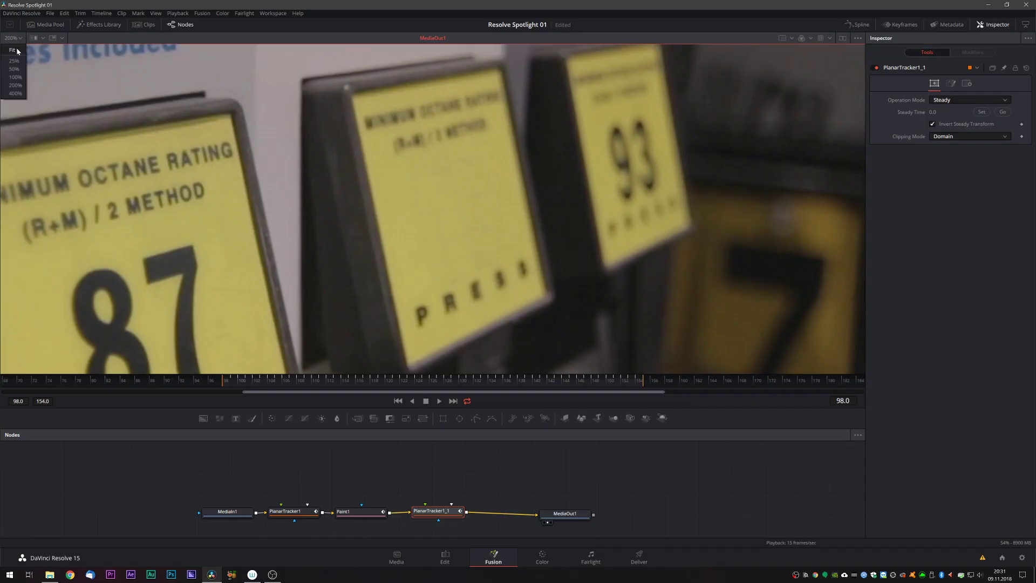
{"action": "left_click", "coordinate": [16, 50]}
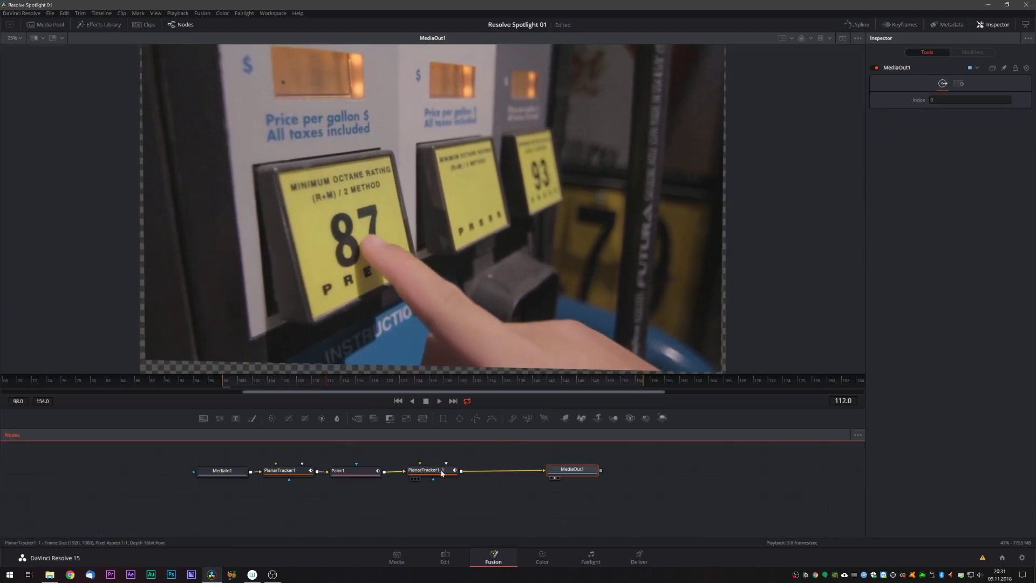
{"action": "left_click_drag", "start_coordinate": [442, 473], "coordinate": [445, 473]}
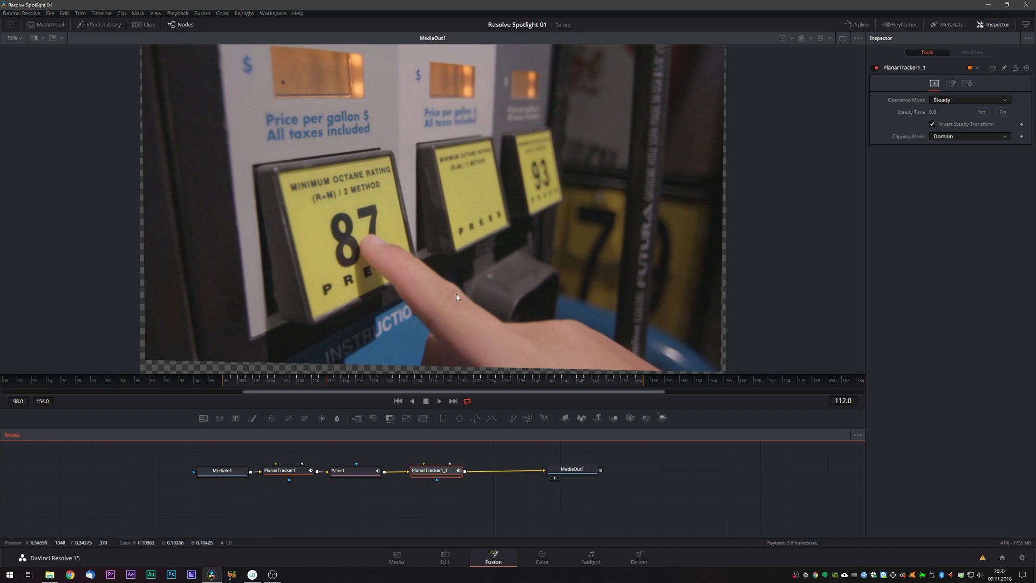
{"action": "left_click_drag", "start_coordinate": [582, 476], "coordinate": [610, 476]}
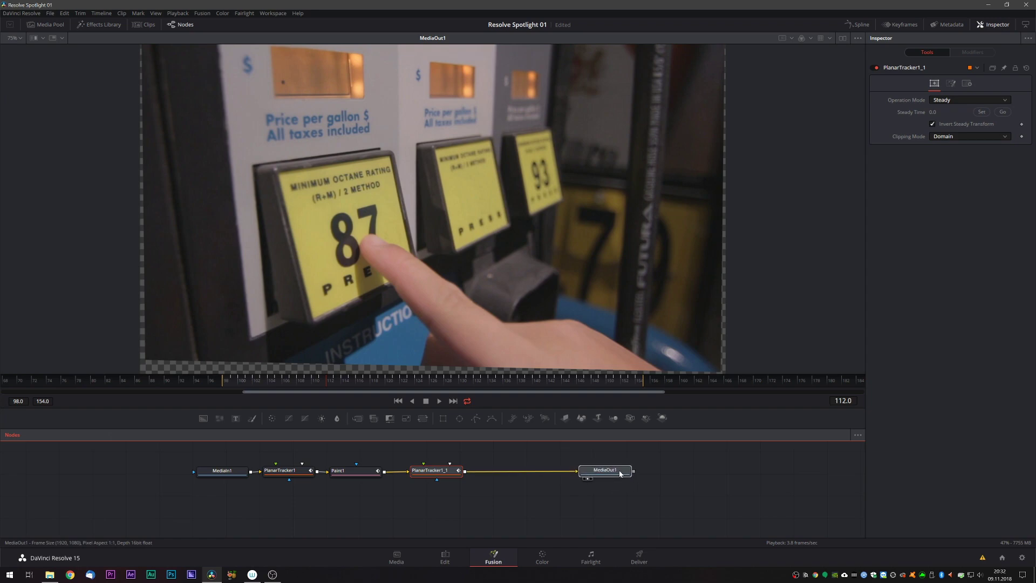
- Add a Matte Control node after PlanarTracker1_1 via the tool search
{"action": "left_click", "coordinate": [440, 473]}
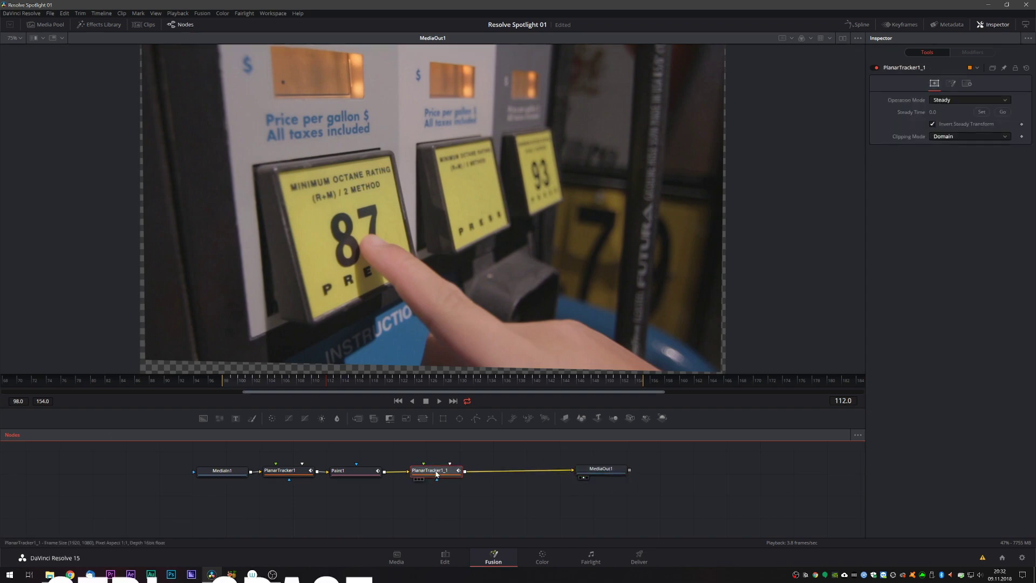
{"action": "key", "text": "ctrl+space"}
{"action": "type", "text": "plana"}
{"action": "type", "text": "mat"}
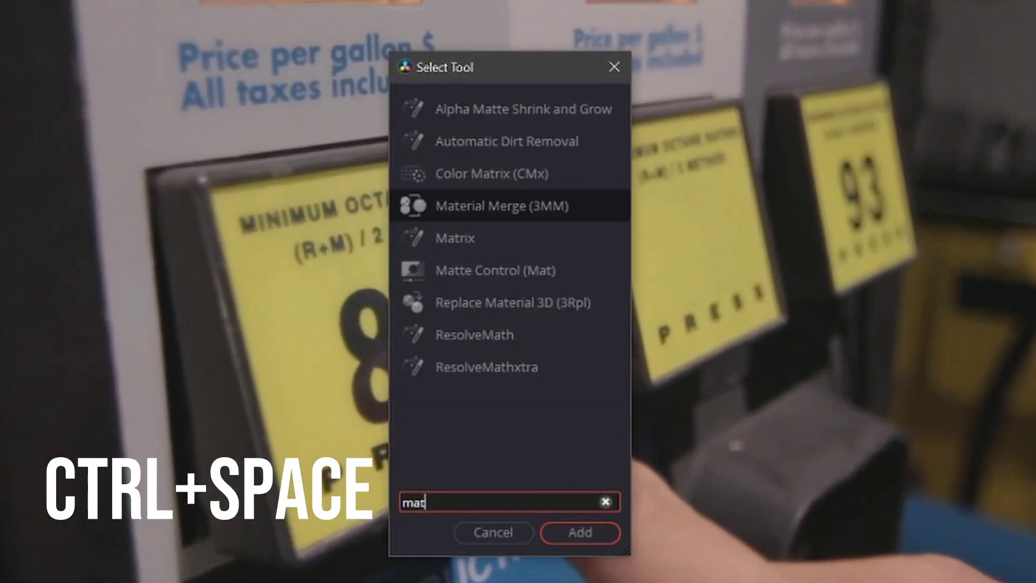
{"action": "type", "text": "t"}
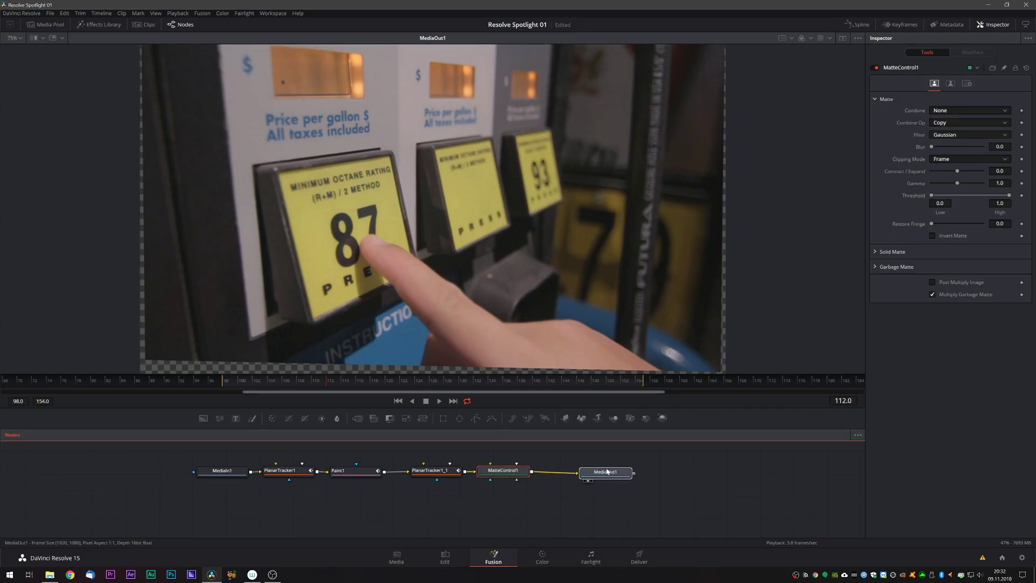
{"action": "left_click", "coordinate": [501, 472]}
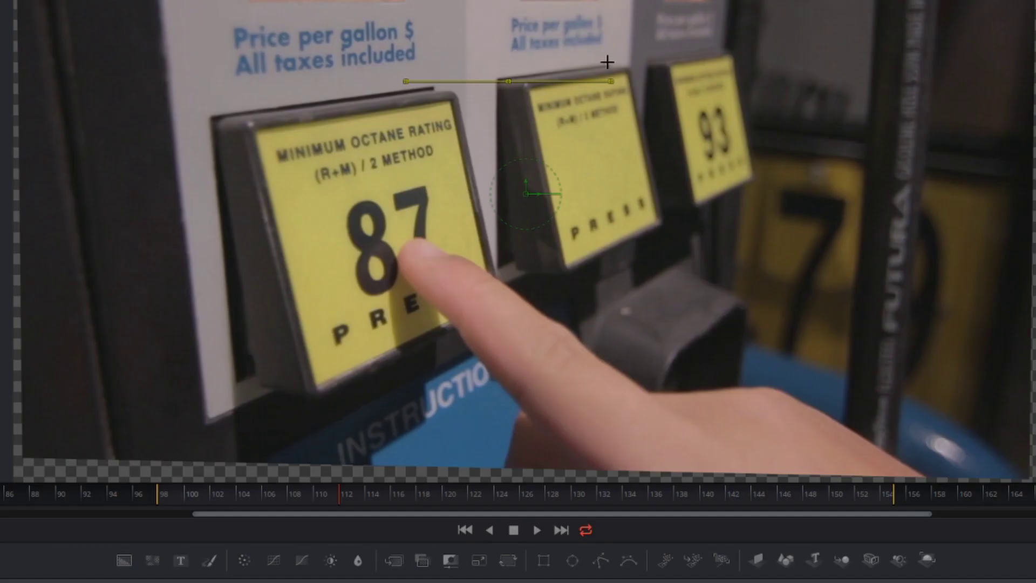
- Draw a Polygon around the middle sign and connect it as MatteControl1's garbage matte
{"action": "left_click", "coordinate": [583, 69]}
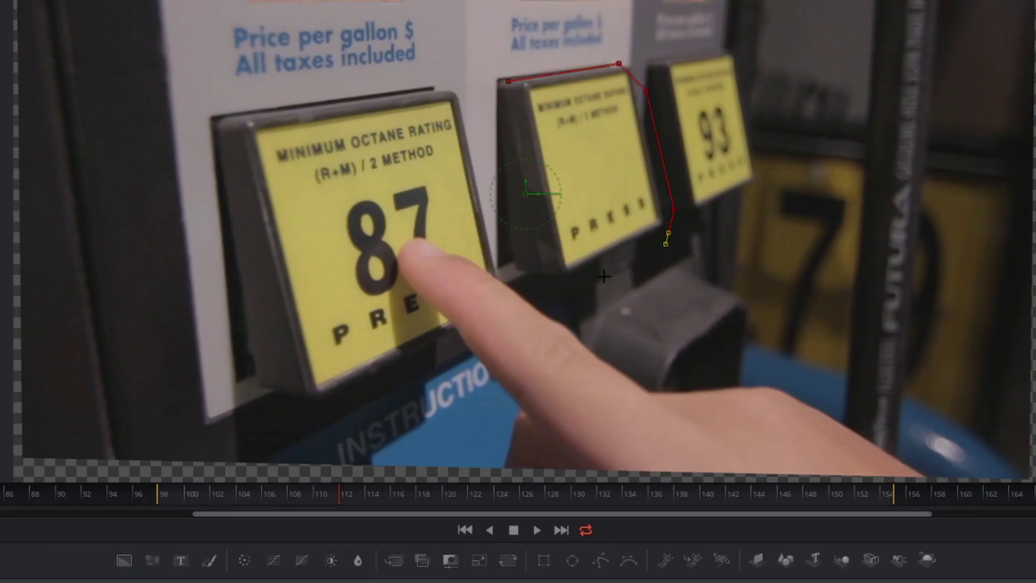
{"action": "left_click", "coordinate": [542, 277]}
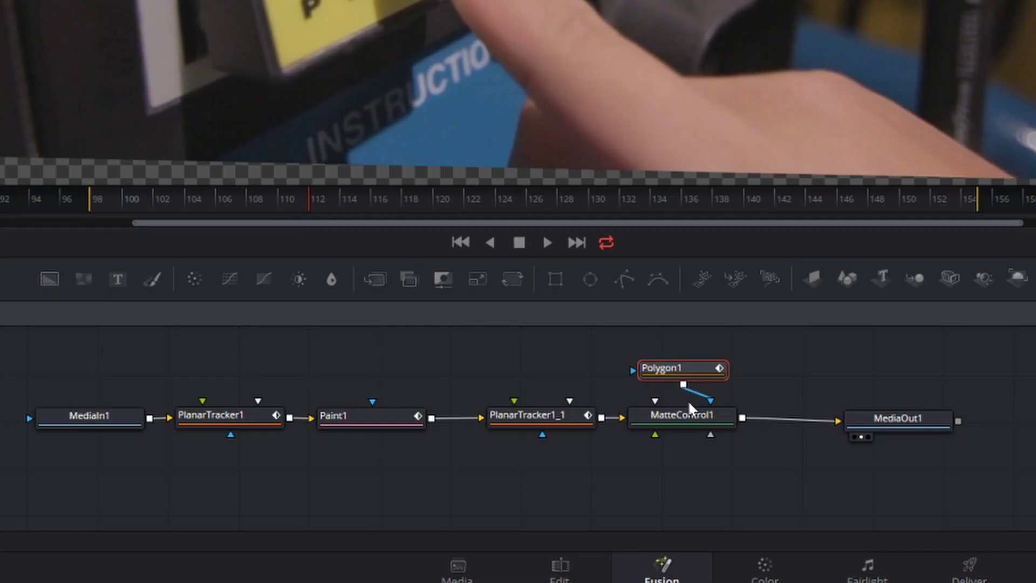
{"action": "mouse_move", "coordinate": [685, 370]}
{"action": "left_mouse_down"}
{"action": "mouse_move", "coordinate": [681, 360]}
{"action": "mouse_move", "coordinate": [668, 397]}
{"action": "mouse_move", "coordinate": [683, 413]}
{"action": "left_mouse_up"}
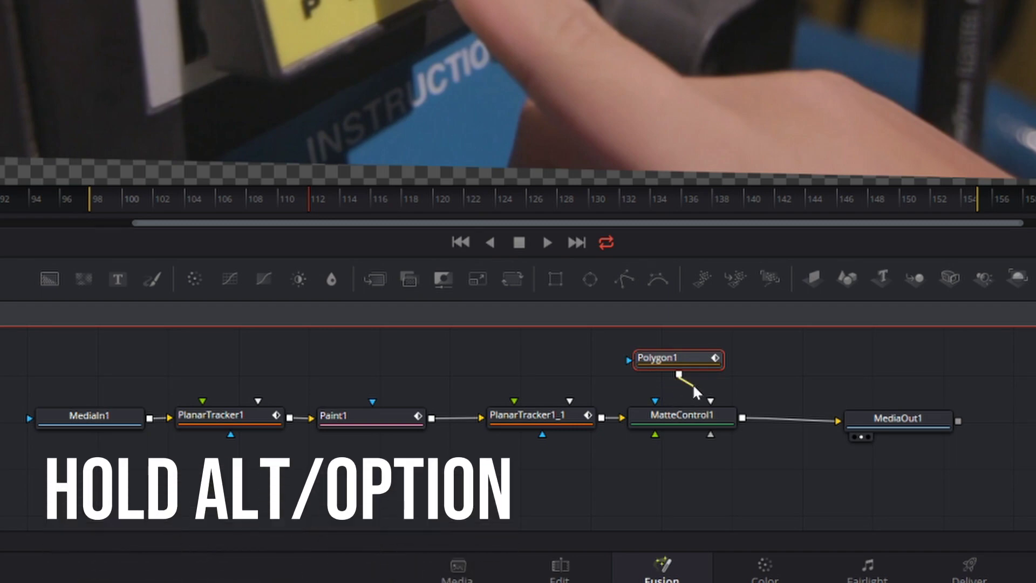
{"action": "left_click_drag", "start_coordinate": [679, 415], "coordinate": [679, 414]}
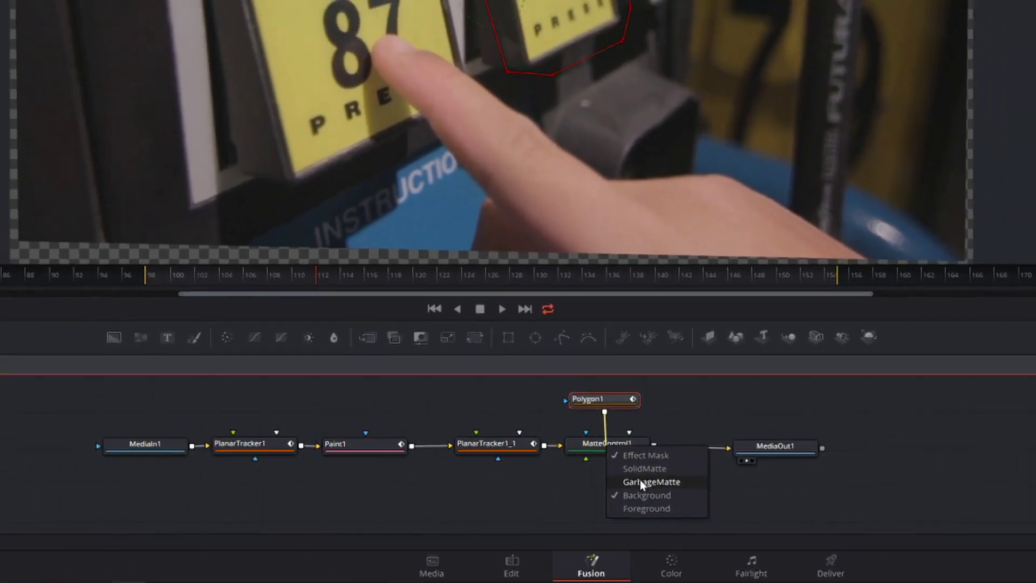
{"action": "left_click", "coordinate": [726, 464]}
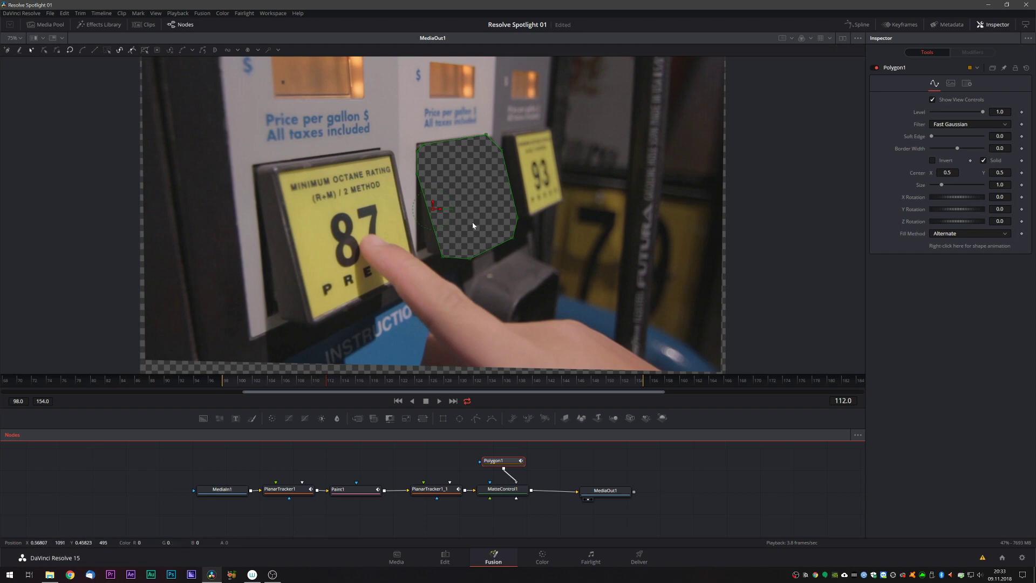
- Invert MatteControl1's garbage matte to keep only the sign
{"action": "left_click", "coordinate": [499, 493]}
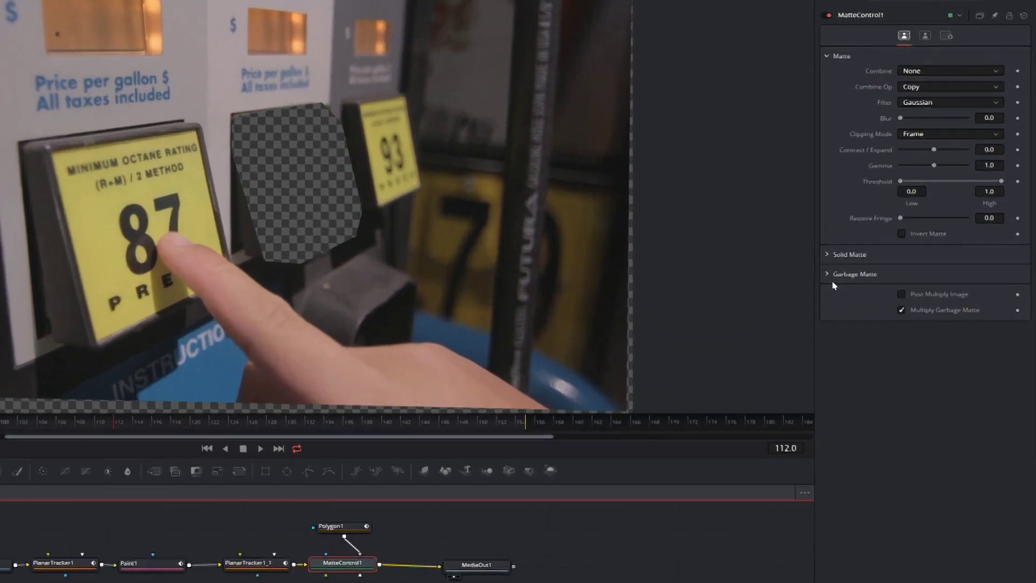
{"action": "left_click", "coordinate": [828, 275]}
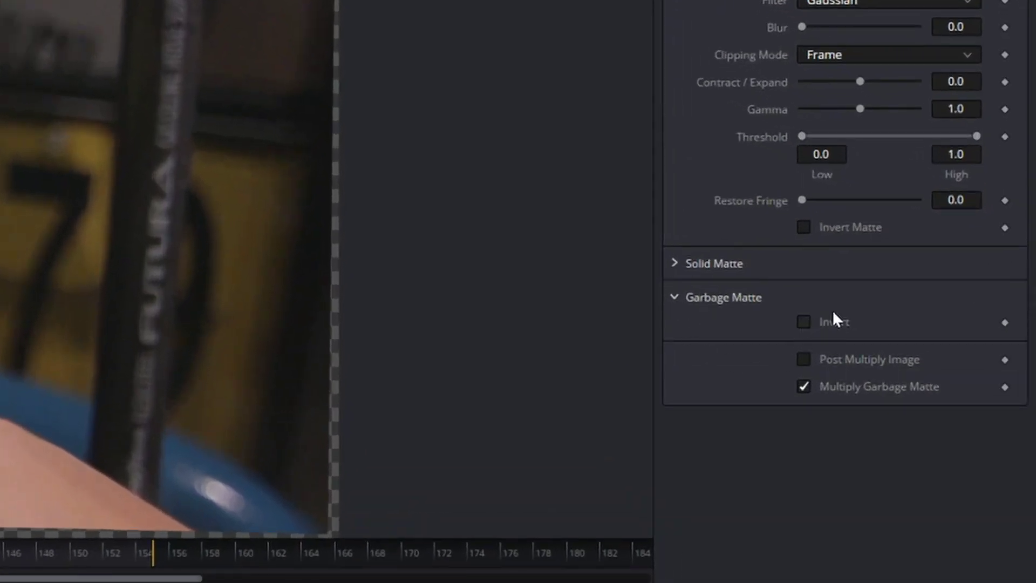
{"action": "left_click", "coordinate": [804, 322]}
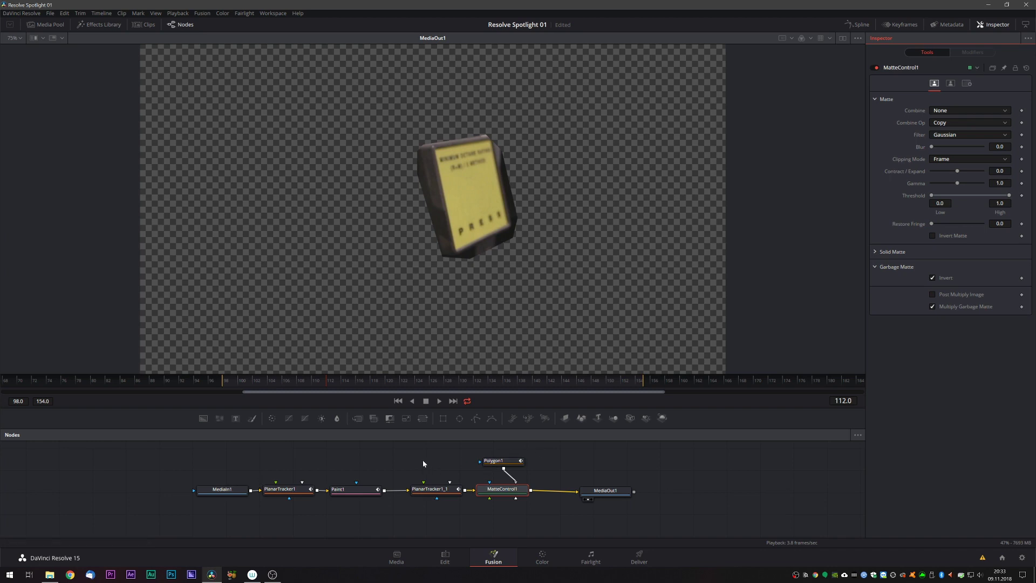
{"action": "scroll", "coordinate": [416, 483], "scroll_direction": "down", "scroll_amount": 2}
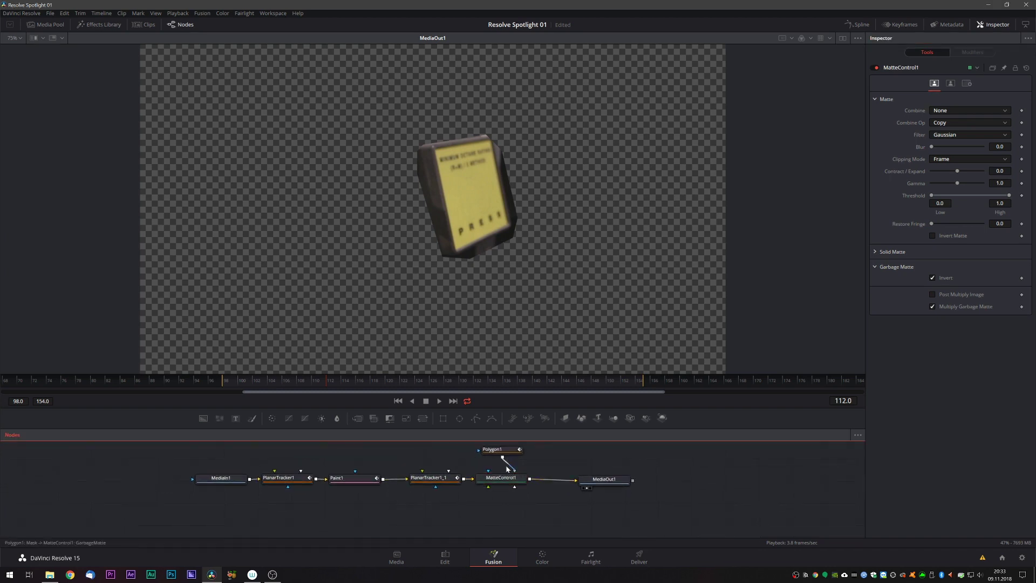
- Add a Merge node to the tree via the tool search
{"action": "key", "text": "ctrl+space"}
{"action": "type", "text": "matt"}
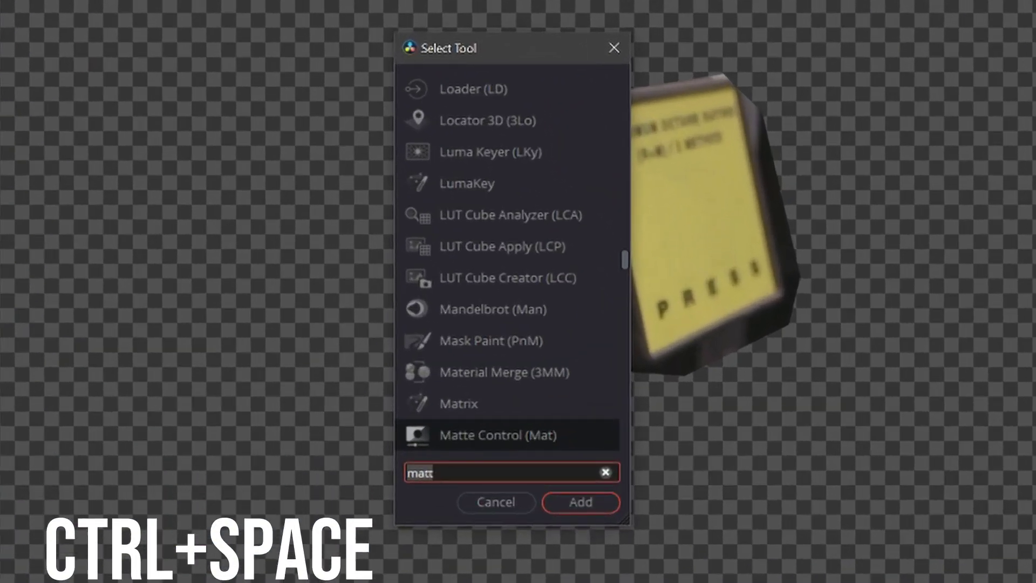
{"action": "key", "text": "BackSpace"}
{"action": "key", "text": "BackSpace"}
{"action": "key", "text": "BackSpace"}
{"action": "type", "text": "rg"}
{"action": "key", "text": "Return"}
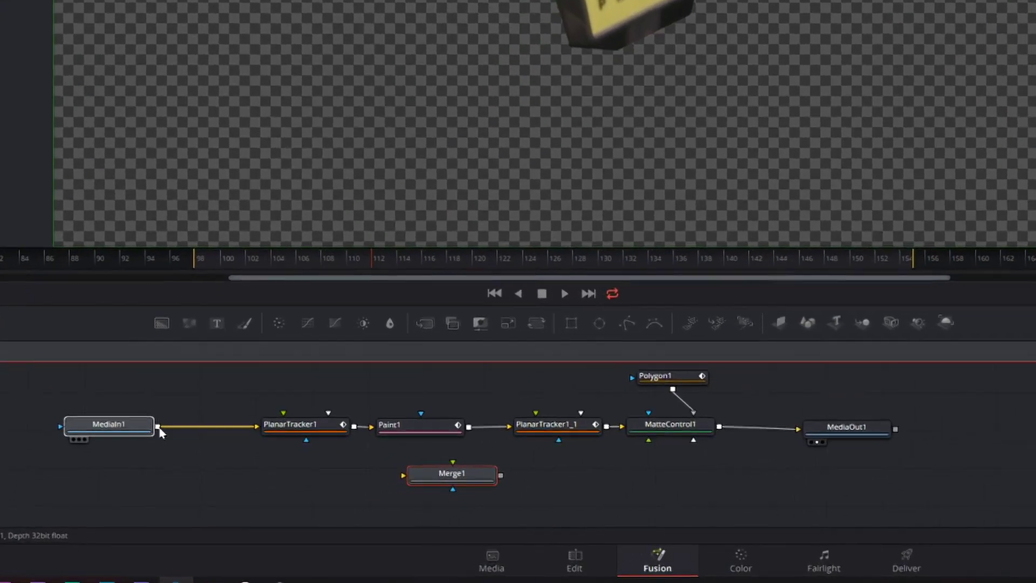
- Wire MediaIn1 as Merge1's background, MatteControl1 as foreground, and Merge1 into MediaOut1
{"action": "left_click", "coordinate": [246, 479]}
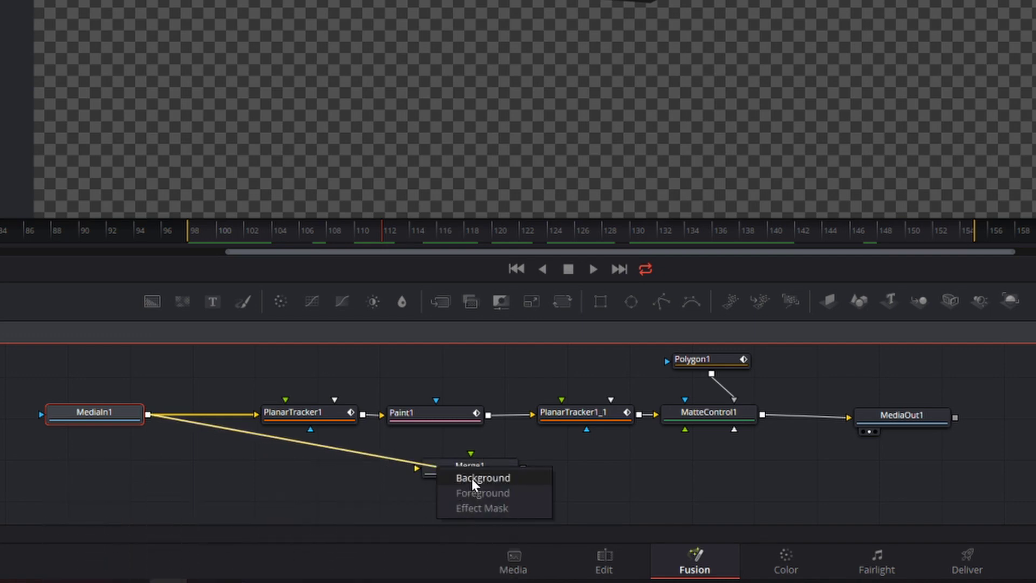
{"action": "left_click", "coordinate": [476, 478]}
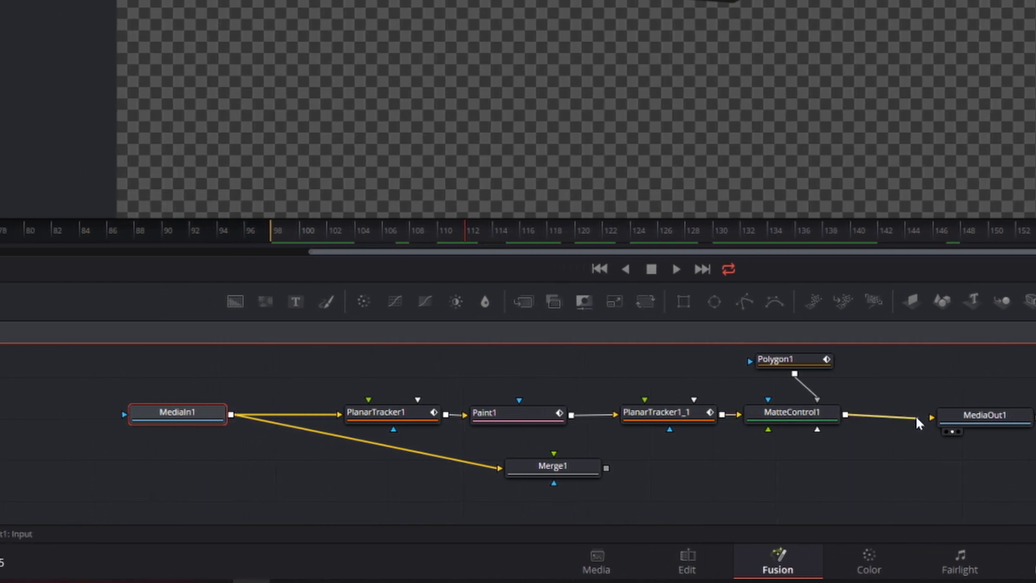
{"action": "left_click_drag", "start_coordinate": [838, 418], "coordinate": [704, 465]}
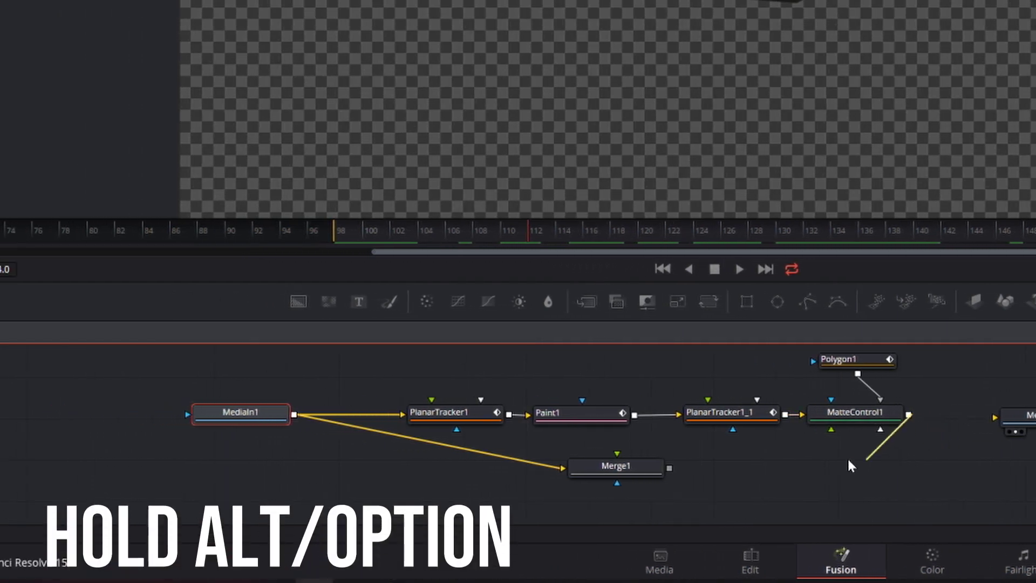
{"action": "left_click_drag", "start_coordinate": [849, 461], "coordinate": [636, 464]}
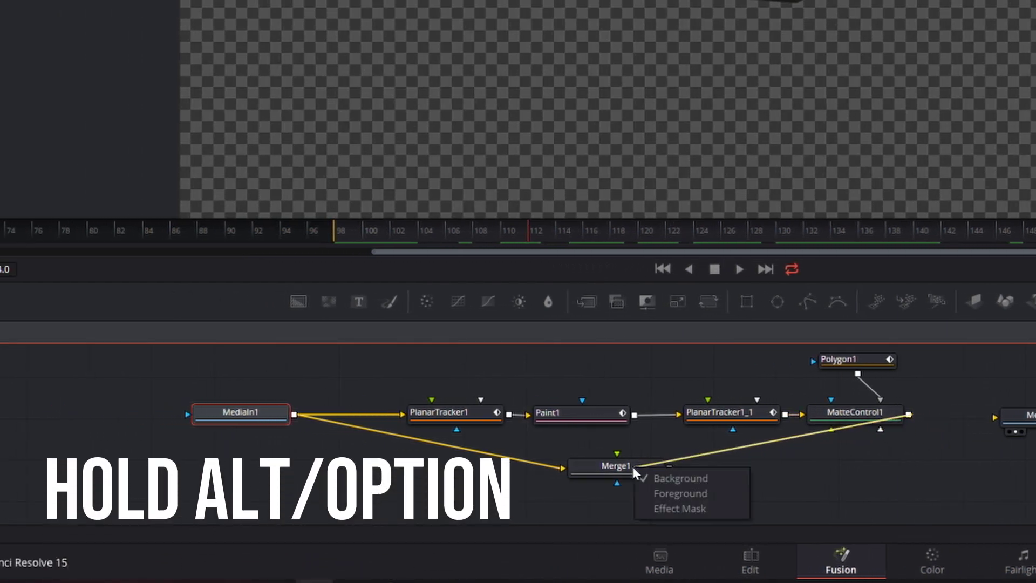
{"action": "left_click", "coordinate": [677, 494]}
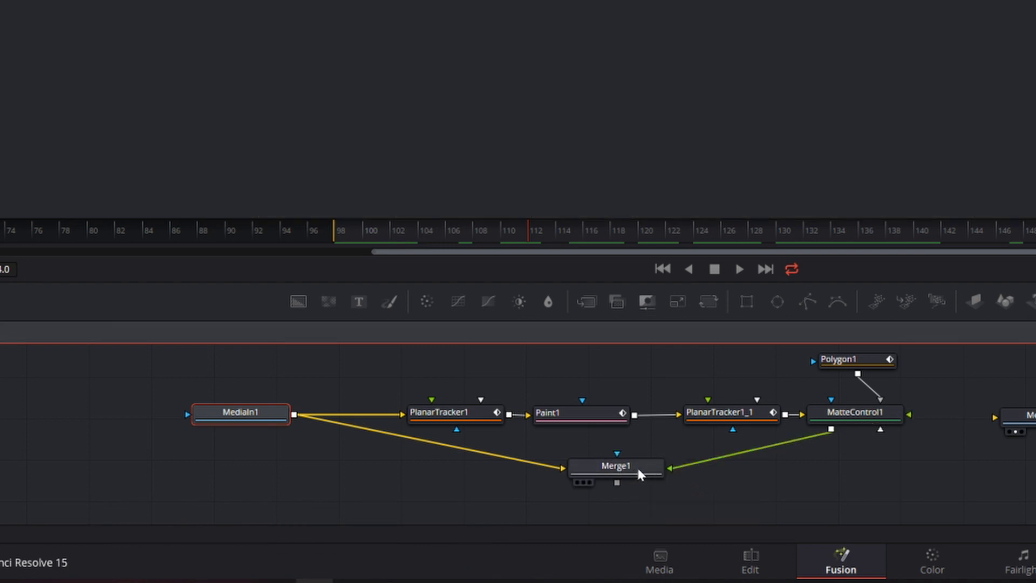
{"action": "left_click_drag", "start_coordinate": [636, 467], "coordinate": [640, 476]}
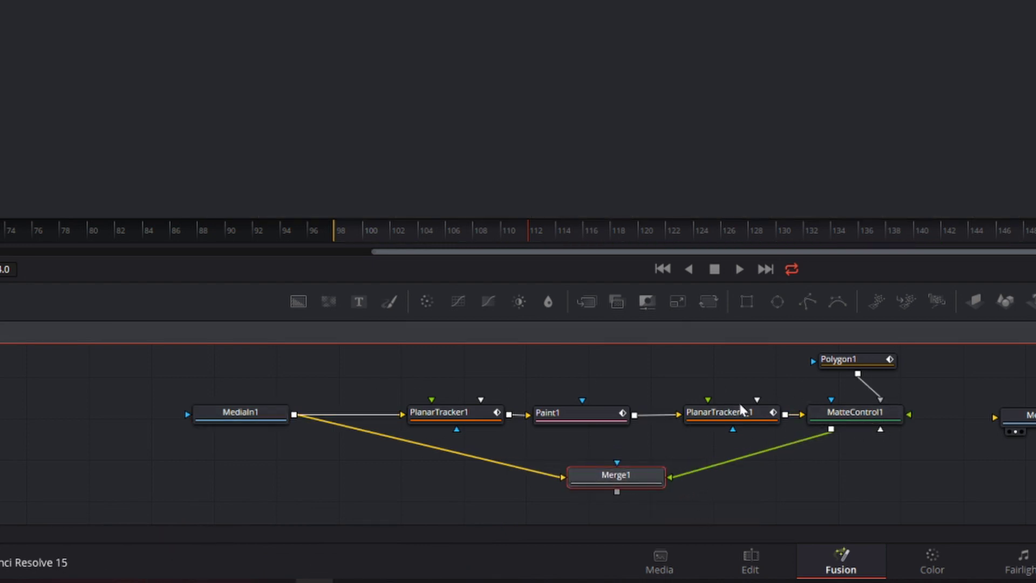
{"action": "left_click_drag", "start_coordinate": [617, 493], "coordinate": [784, 398]}
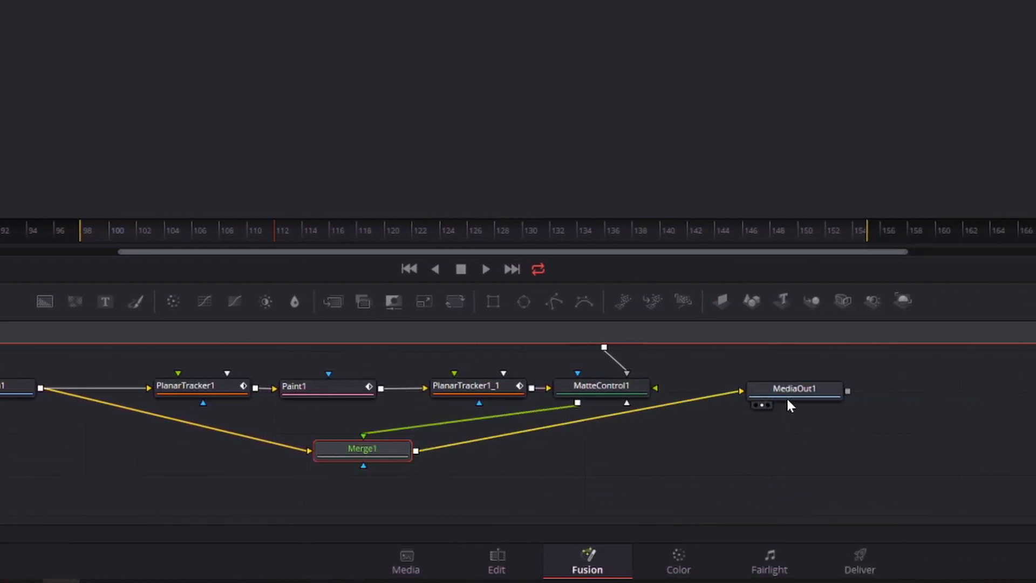